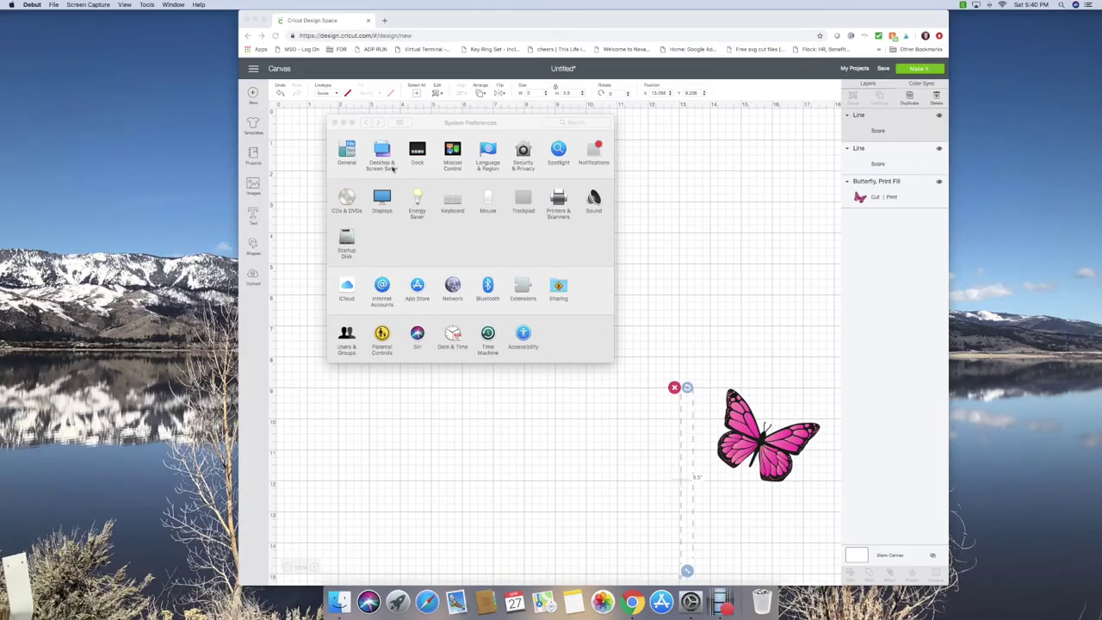
# Step: Close the System Preferences window so the Cricut canvas with the butterfly is visible
pyautogui.click(335, 123)
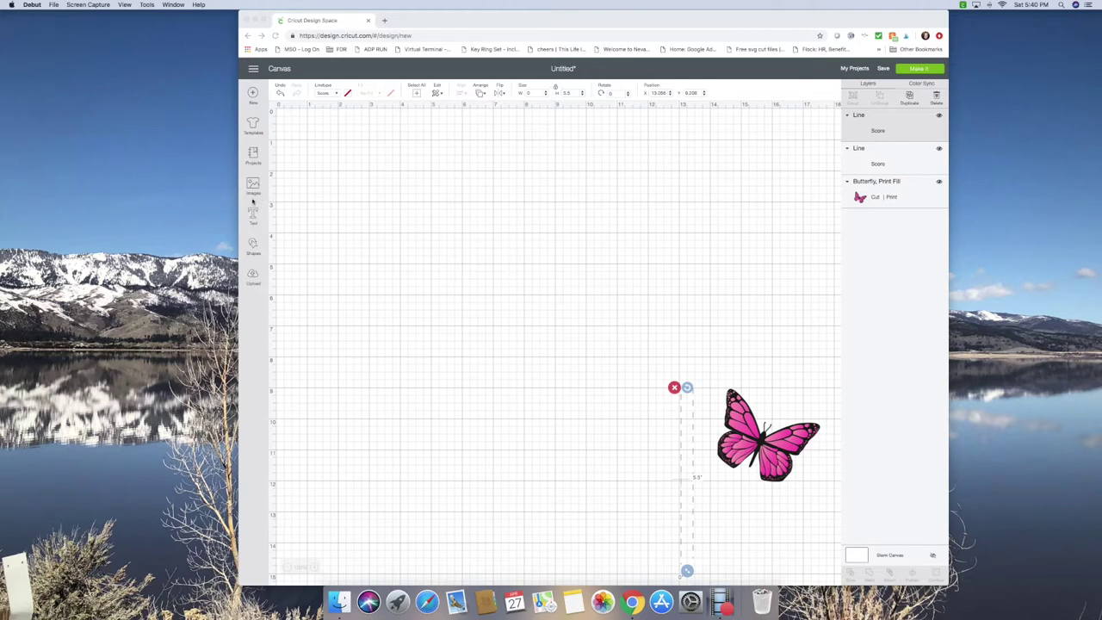
# Step: Add a square from Shapes and move it toward the canvas top-left
pyautogui.click(252, 244)
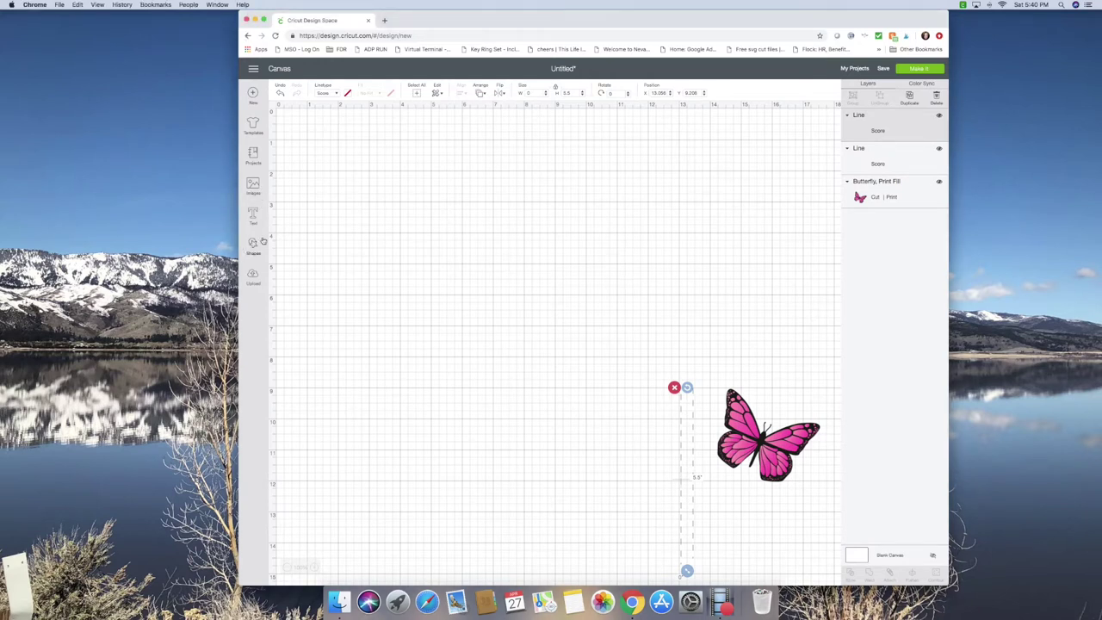
pyautogui.click(258, 249)
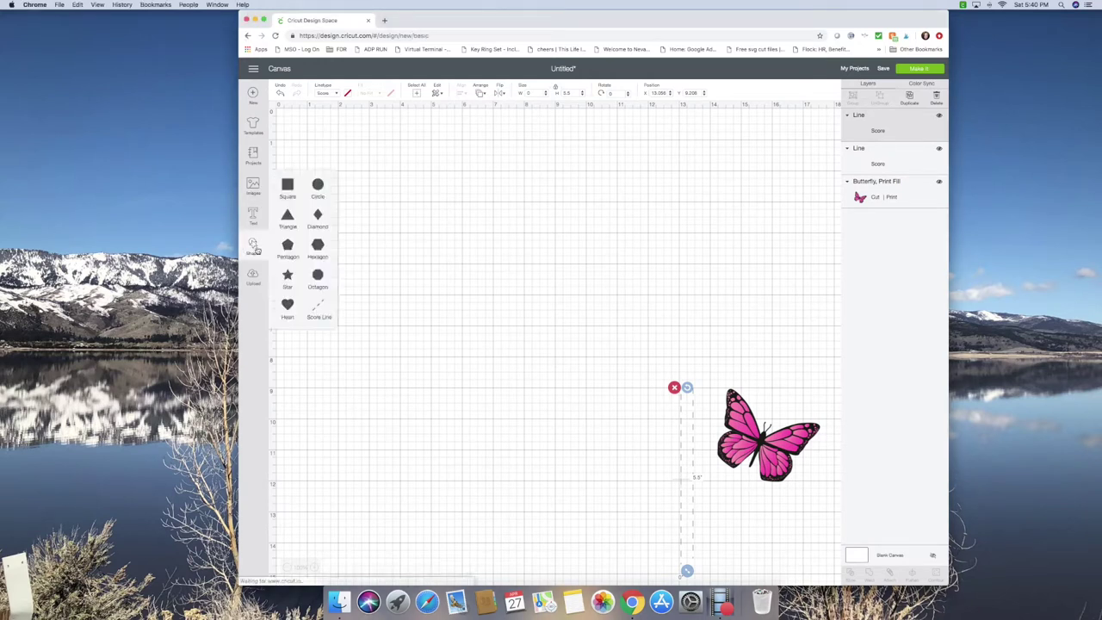
pyautogui.click(291, 185)
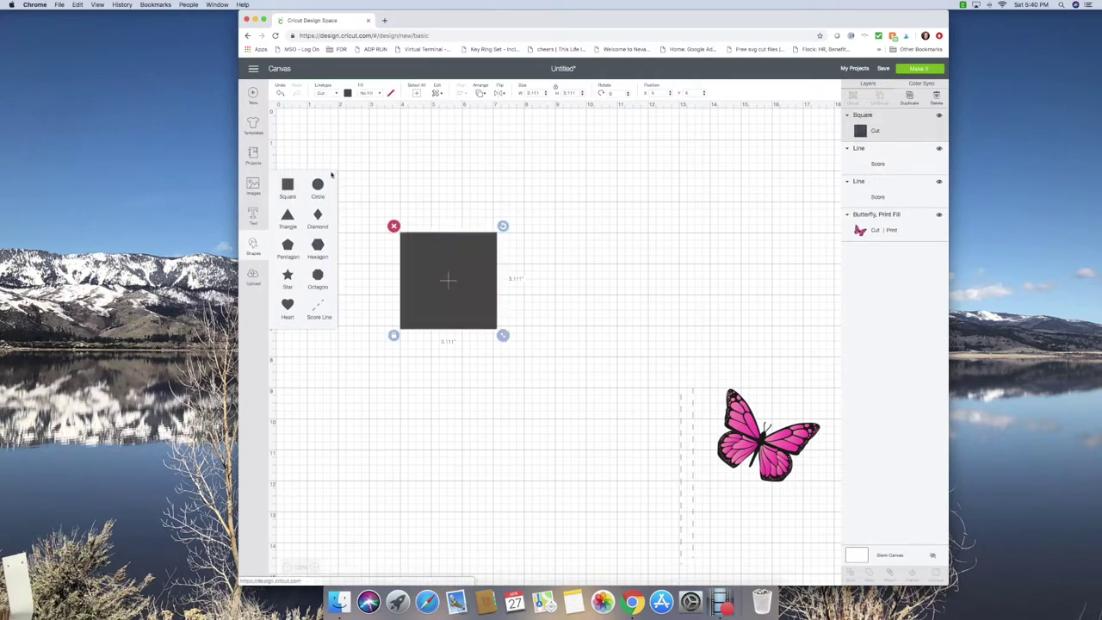
pyautogui.click(249, 247)
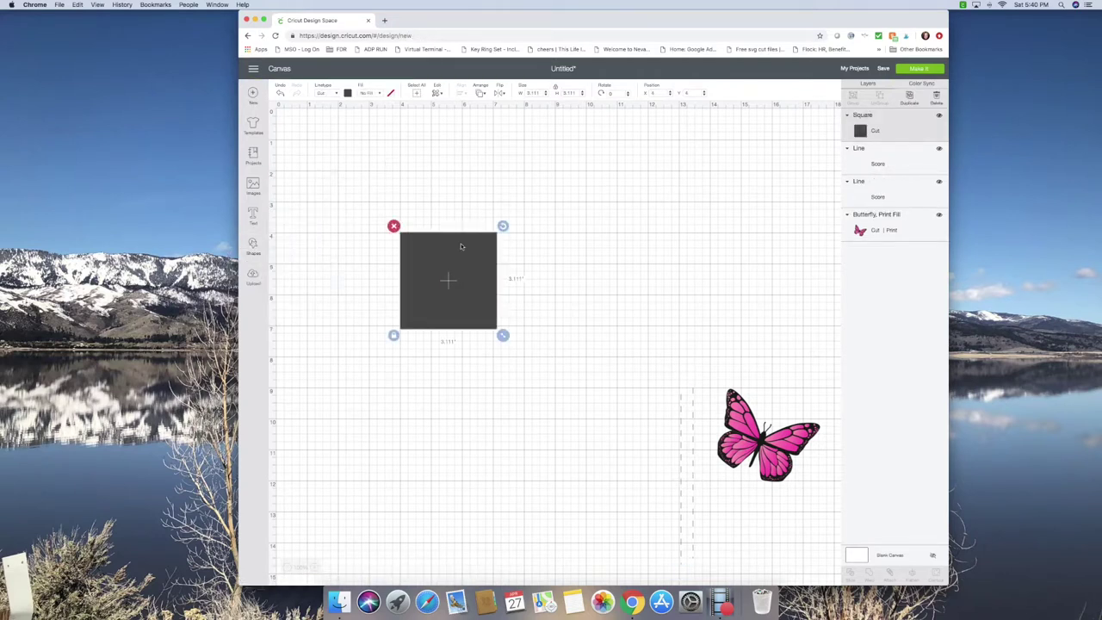
pyautogui.moveTo(449, 275); pyautogui.dragTo(413, 182)
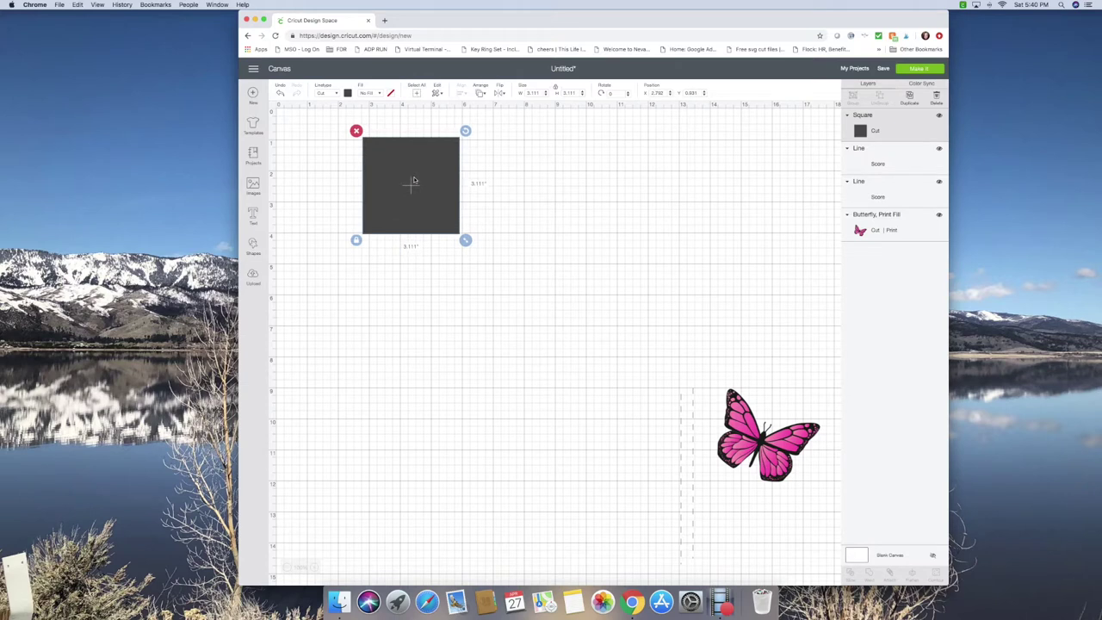
# Step: Unlock proportions and size the square to 4.25 × 5.5 inches
pyautogui.click(355, 241)
pyautogui.click(356, 241)
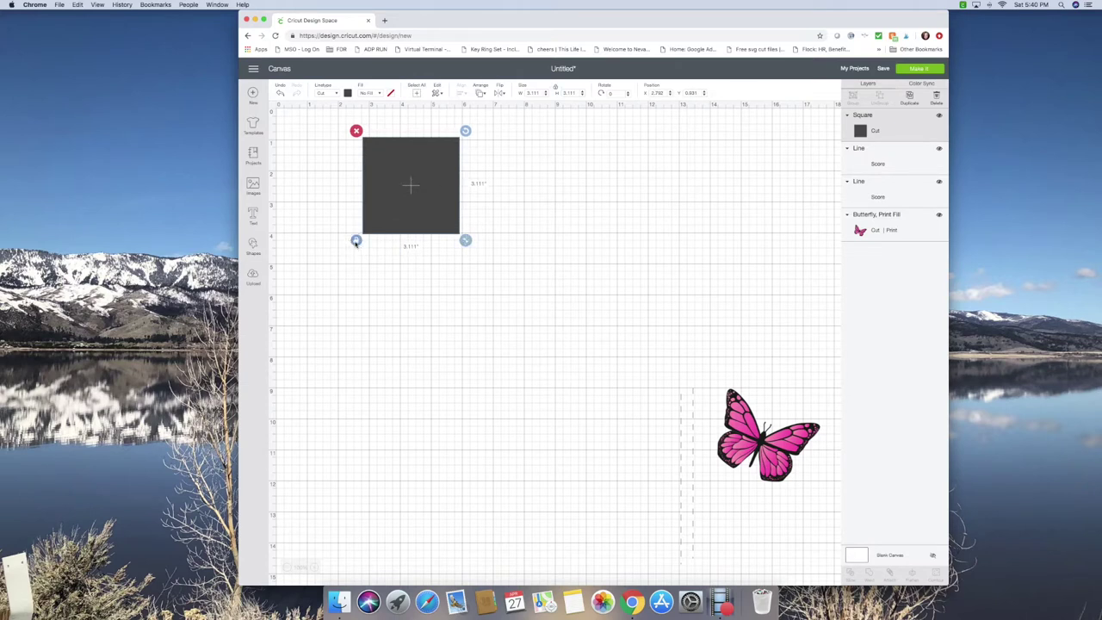
pyautogui.click(556, 89)
pyautogui.moveTo(542, 93); pyautogui.dragTo(514, 95)
pyautogui.write('4.25')
pyautogui.press('Tab')
pyautogui.write('5.5')
pyautogui.press('Return')
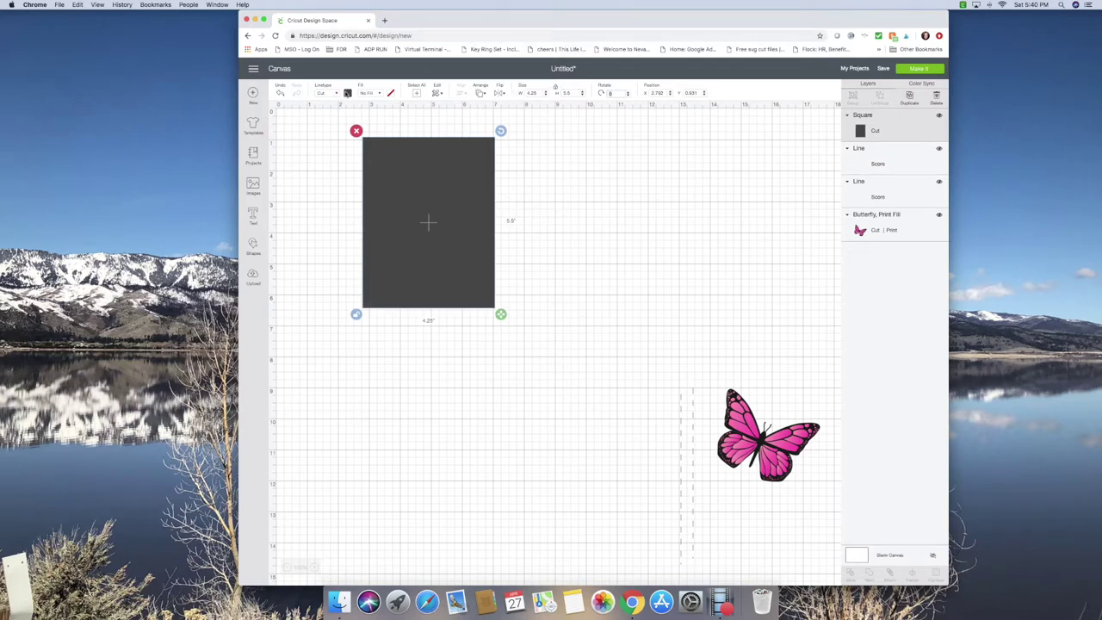
# Step: Colour the rectangle pale yellow and nudge it into place
pyautogui.click(347, 93)
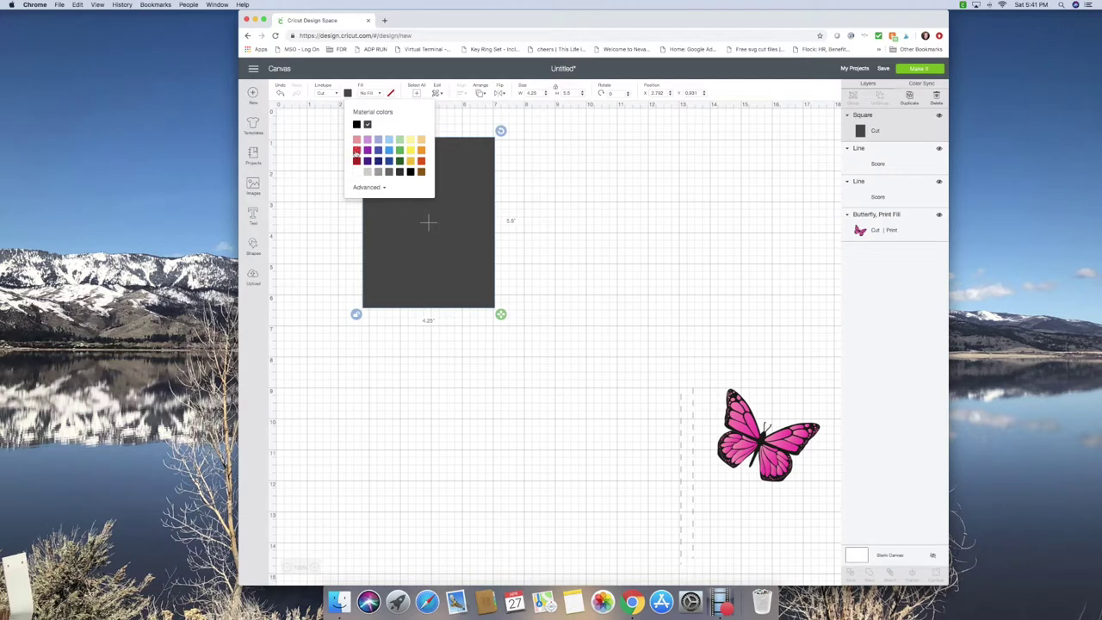
pyautogui.click(411, 150)
pyautogui.click(410, 140)
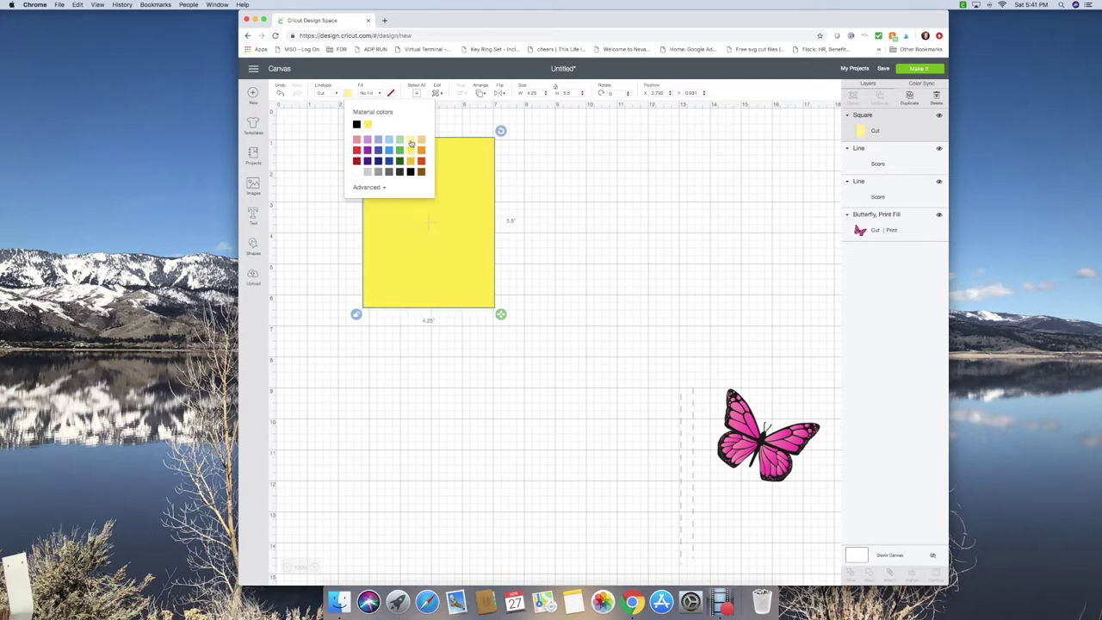
pyautogui.click(334, 220)
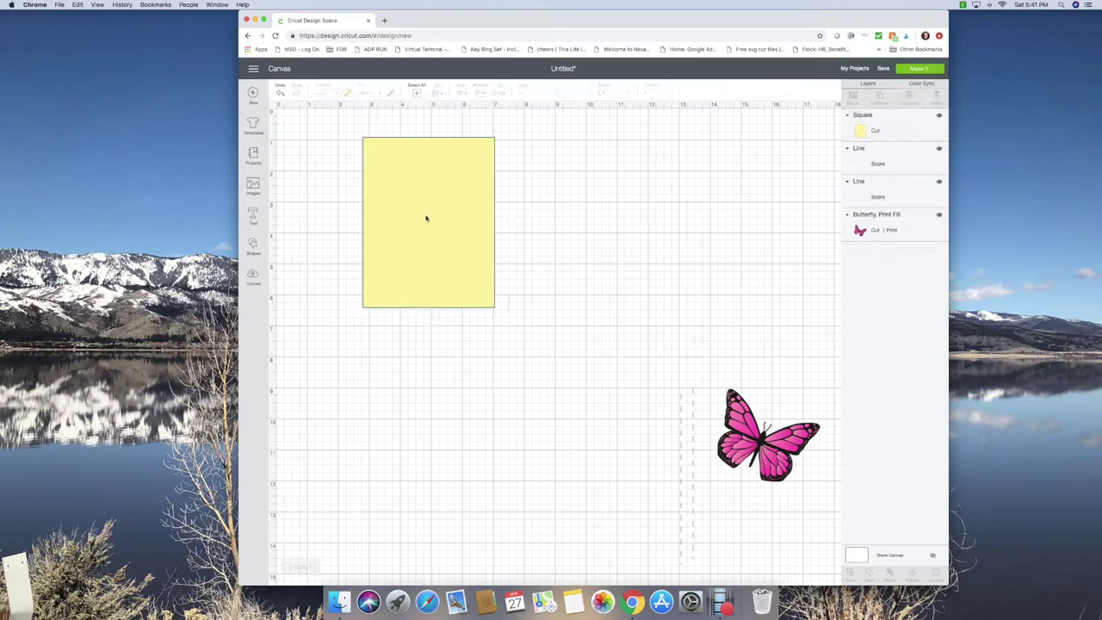
pyautogui.moveTo(428, 215); pyautogui.dragTo(367, 479)
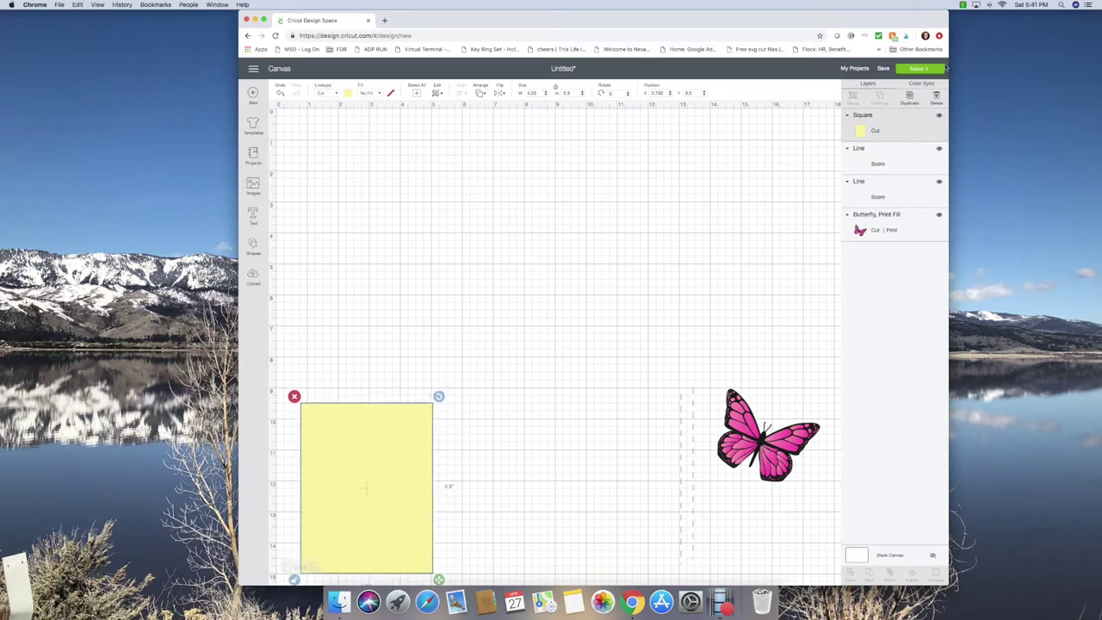
# Step: Duplicate the yellow card, set the copy to position X 0, Y 0, and bring the butterfly beside it
pyautogui.click(910, 98)
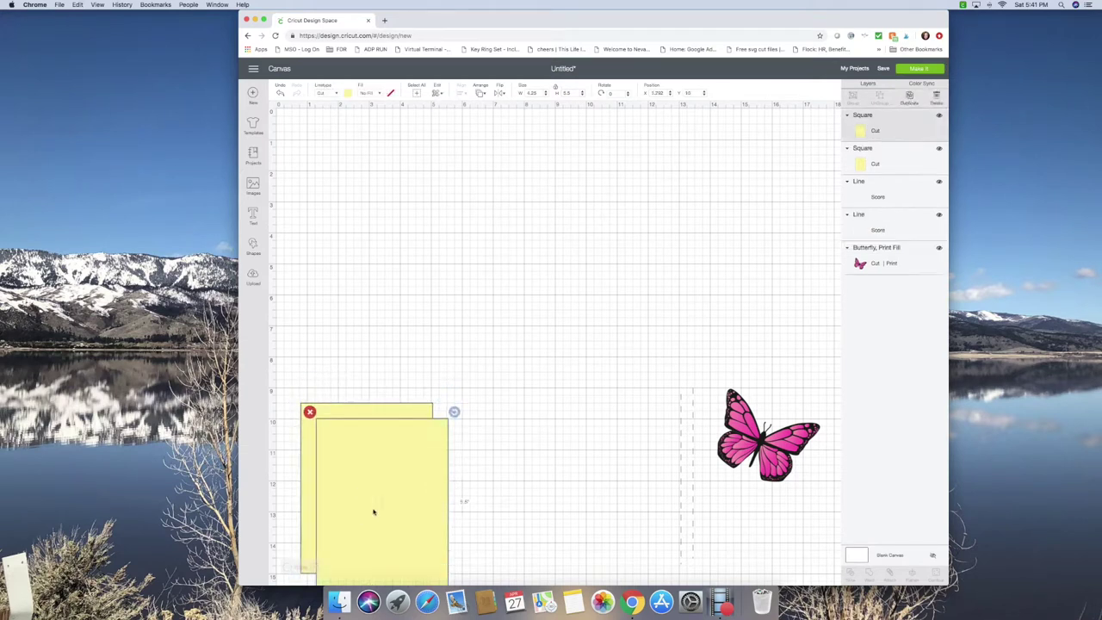
pyautogui.moveTo(374, 511); pyautogui.dragTo(422, 226)
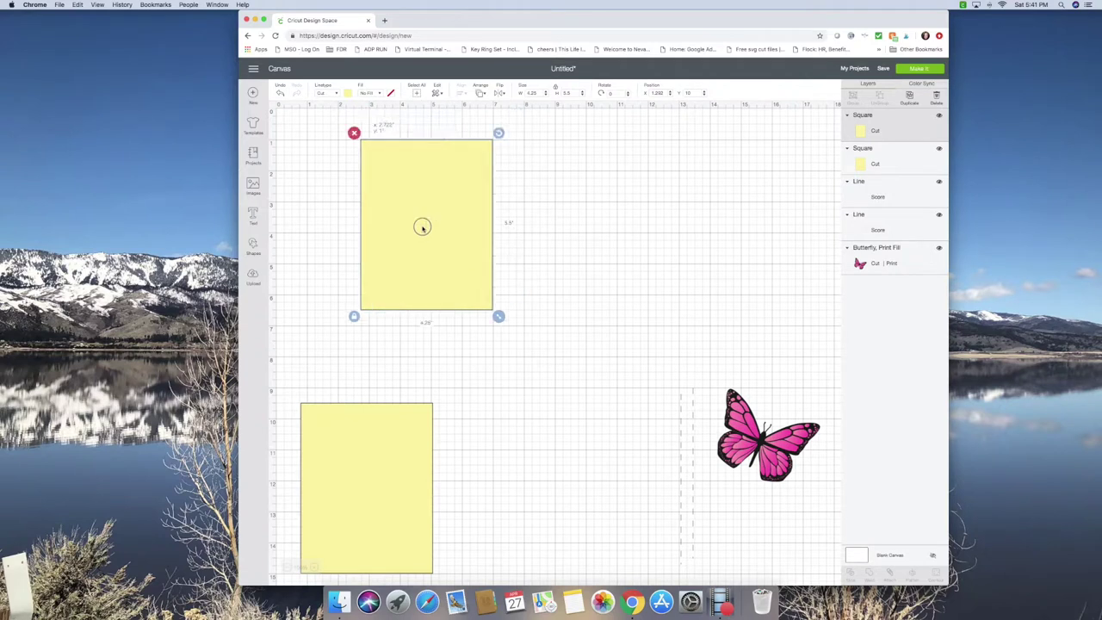
pyautogui.click(661, 92)
pyautogui.moveTo(662, 92); pyautogui.dragTo(646, 93)
pyautogui.write('0')
pyautogui.press('Tab')
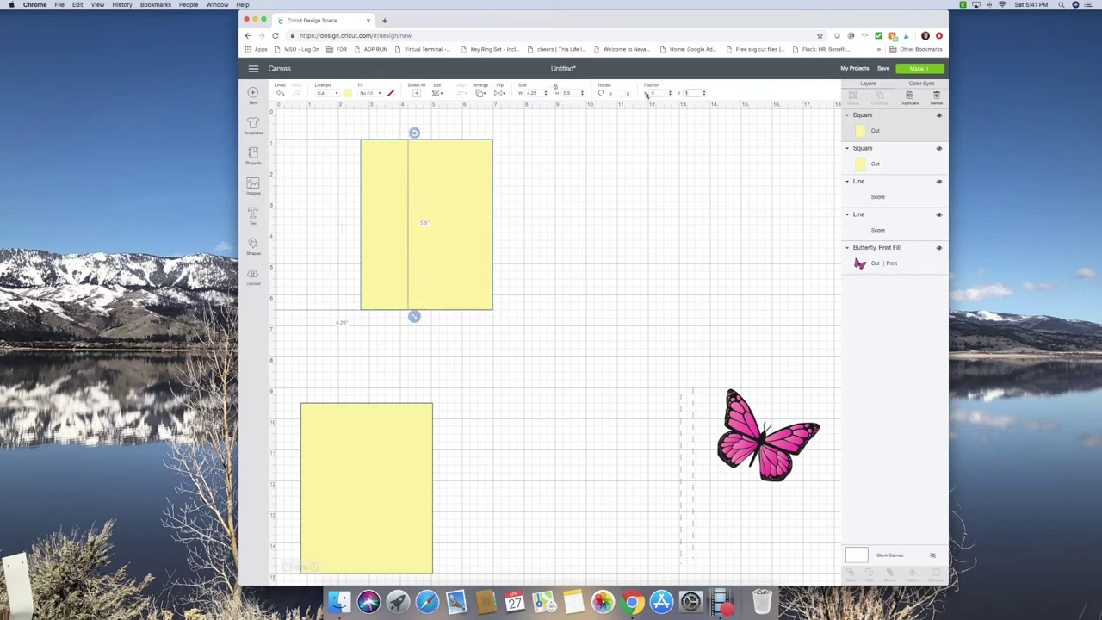
pyautogui.write('0')
pyautogui.press('Return')
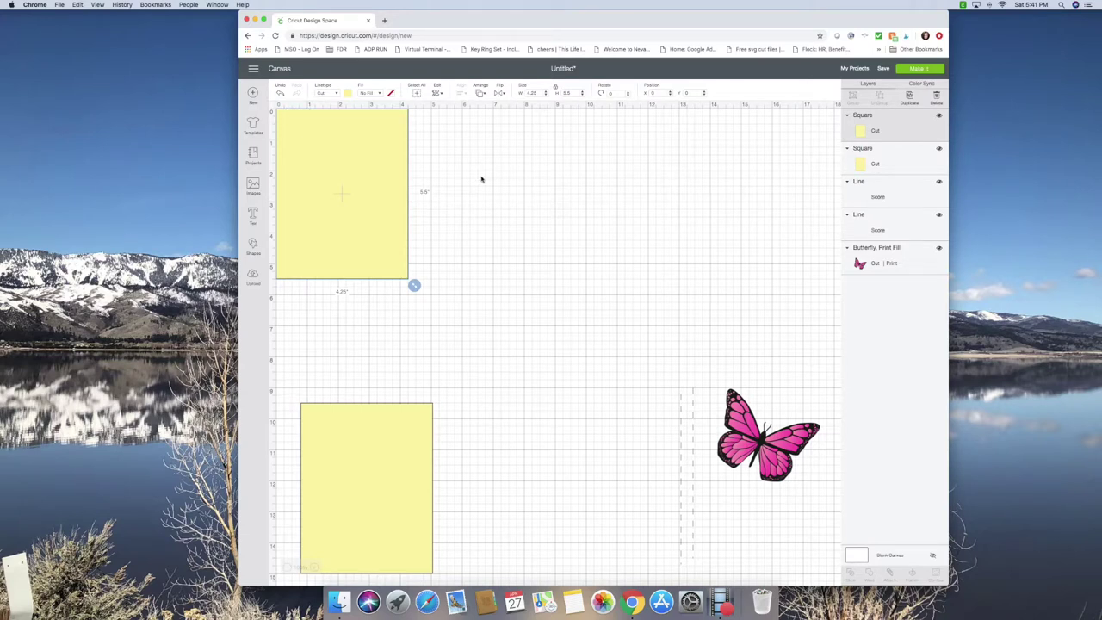
pyautogui.moveTo(750, 432); pyautogui.dragTo(434, 177)
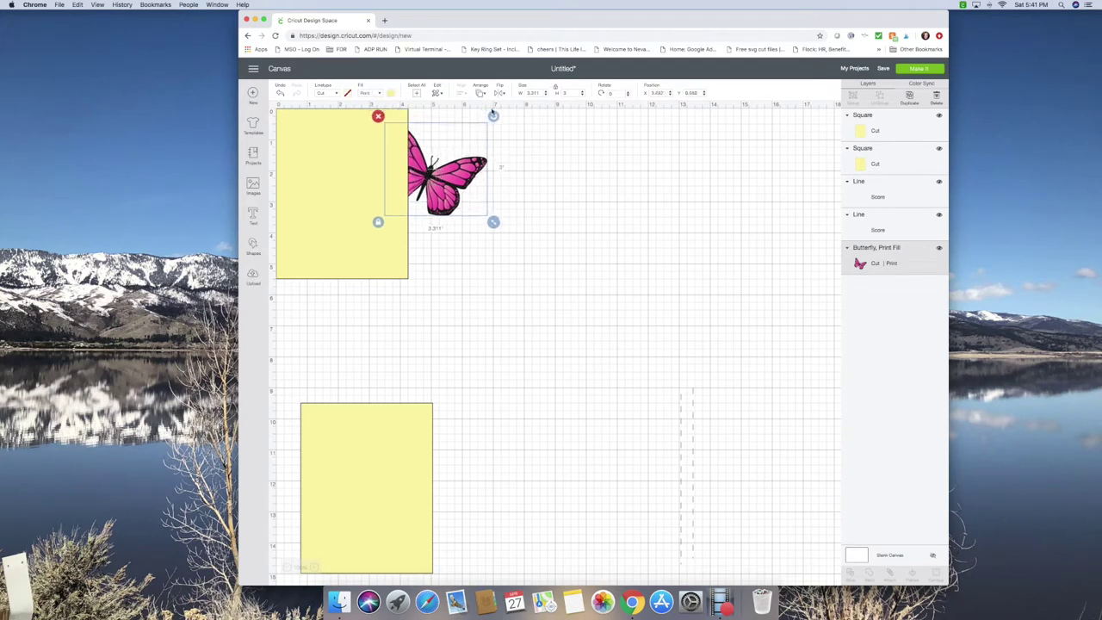
# Step: Bring the pink butterfly to the front and place it on the upper yellow card
pyautogui.click(484, 93)
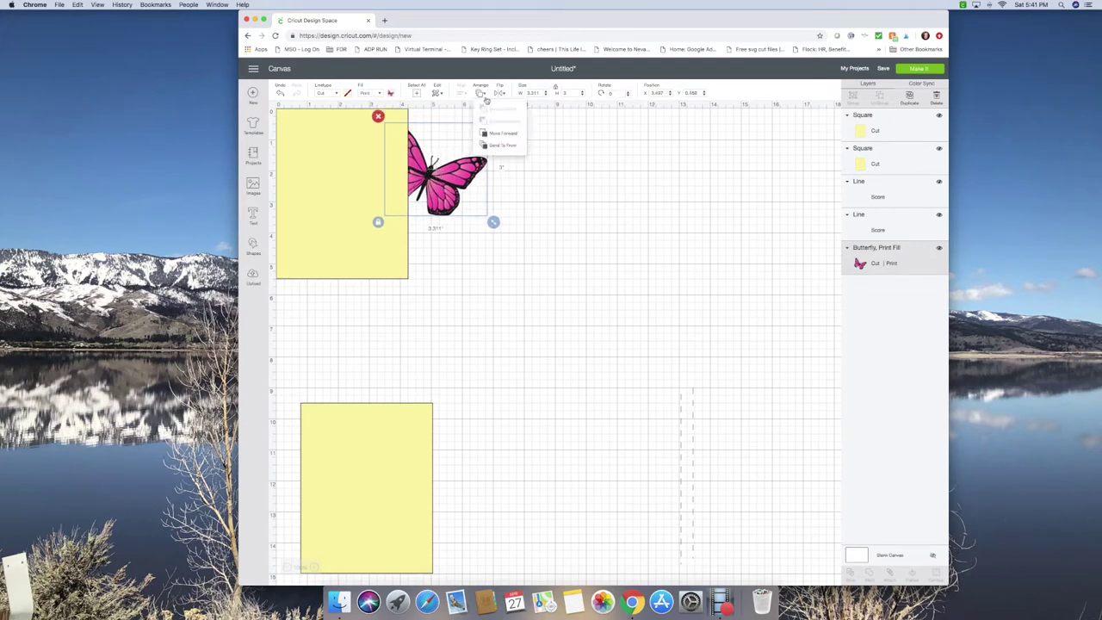
pyautogui.click(502, 145)
pyautogui.moveTo(444, 183); pyautogui.dragTo(356, 185)
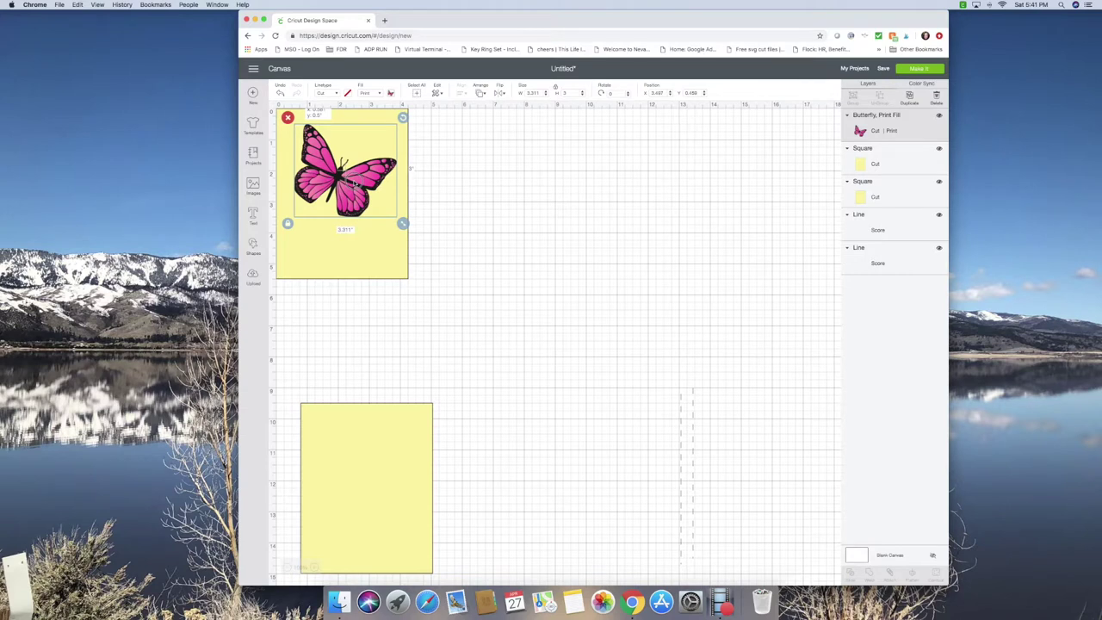
pyautogui.moveTo(352, 182); pyautogui.dragTo(356, 182)
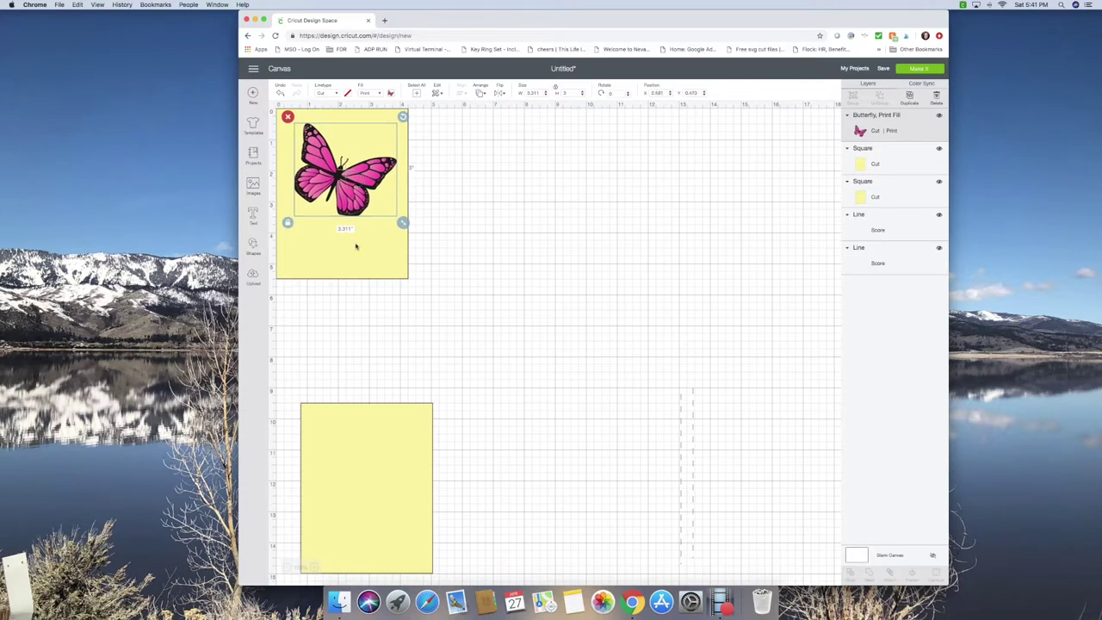
# Step: Centre the butterfly horizontally on the upper card and slice it out
pyautogui.click(360, 247)
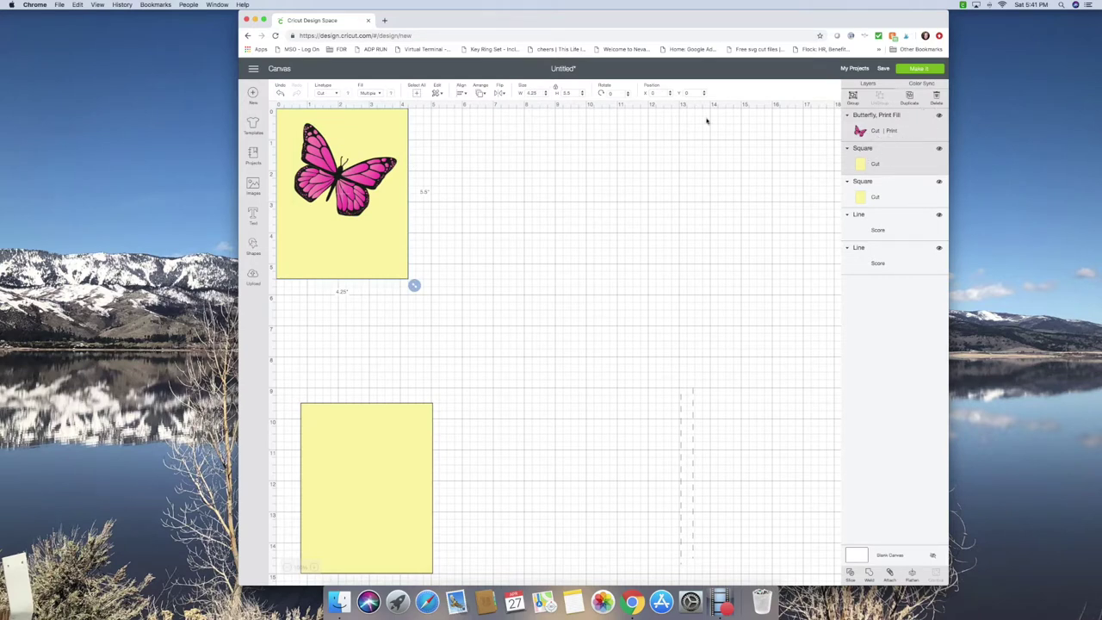
pyautogui.click(482, 93)
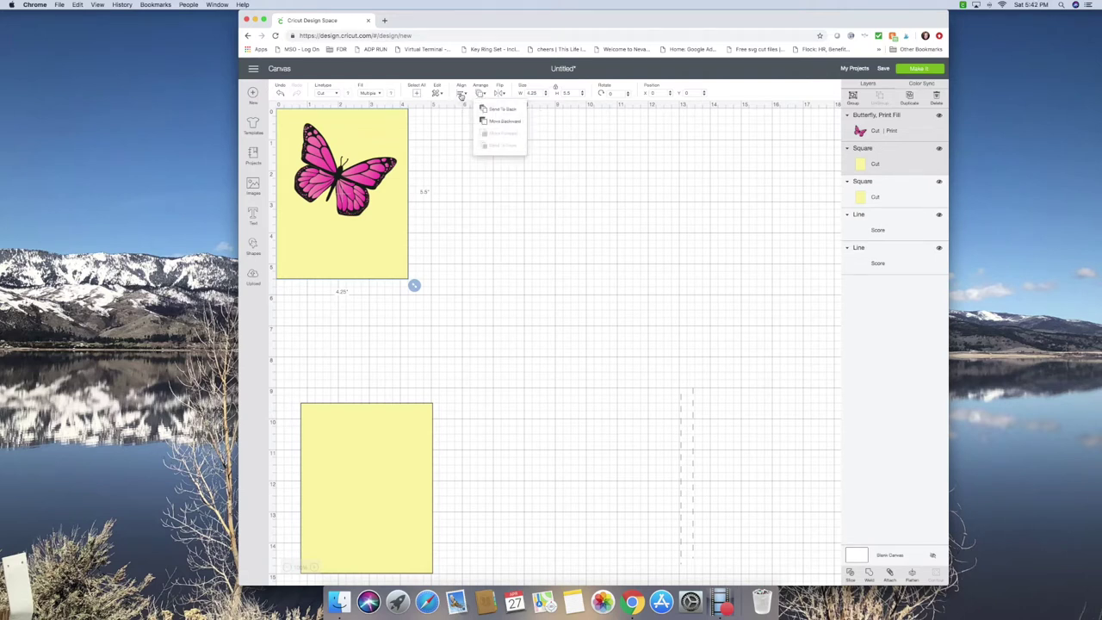
pyautogui.click(461, 93)
pyautogui.click(487, 131)
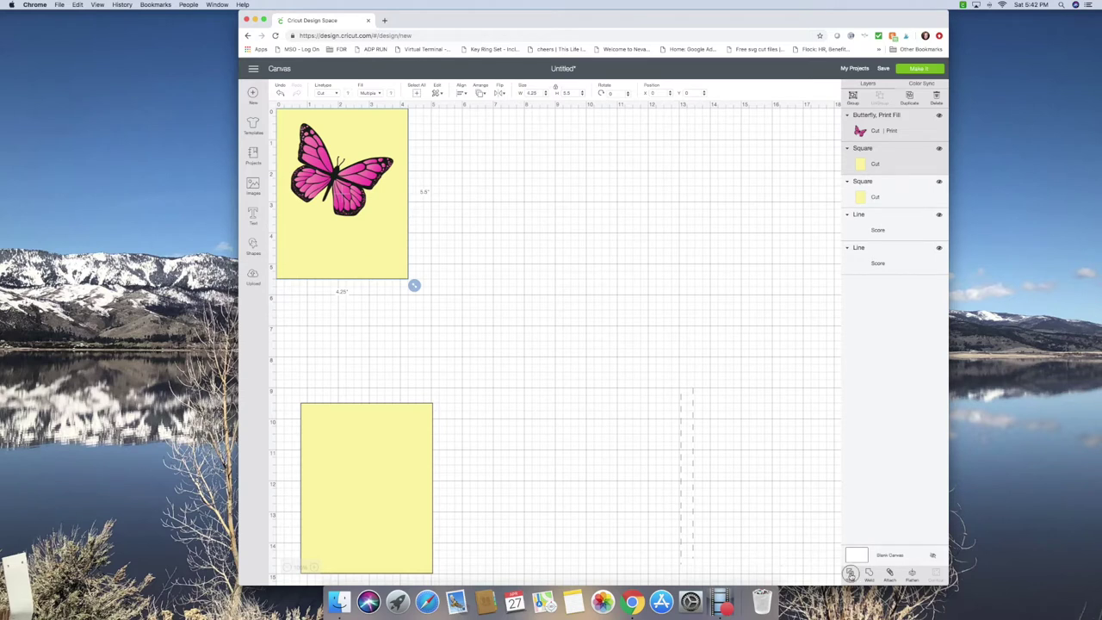
pyautogui.click(850, 574)
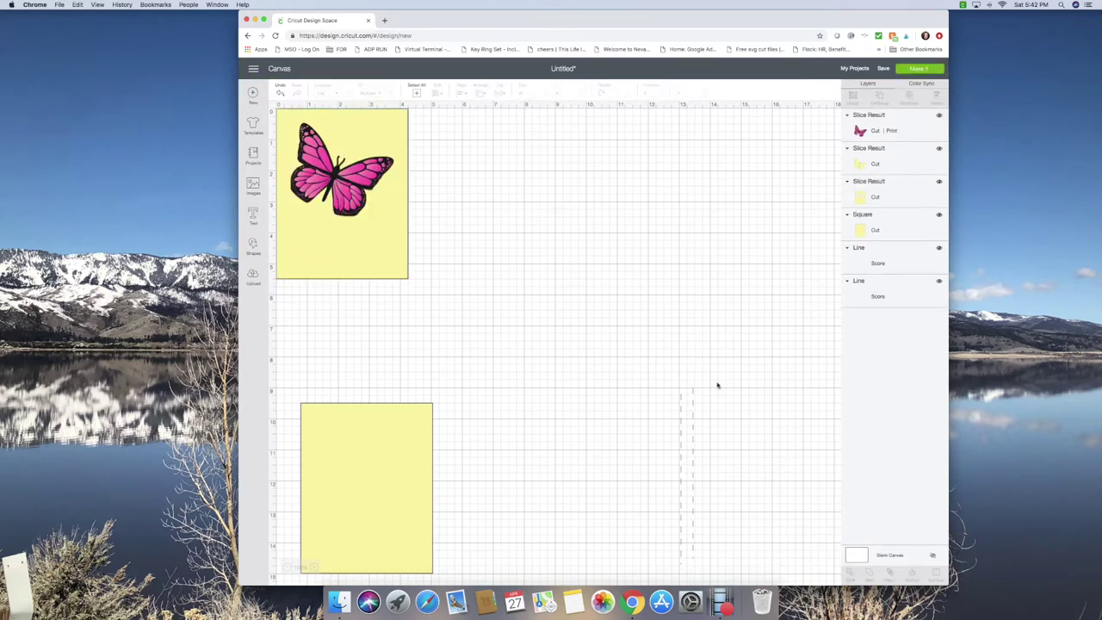
# Step: Move the pink butterfly aside and delete the leftover yellow butterfly piece
pyautogui.moveTo(337, 172); pyautogui.dragTo(602, 508)
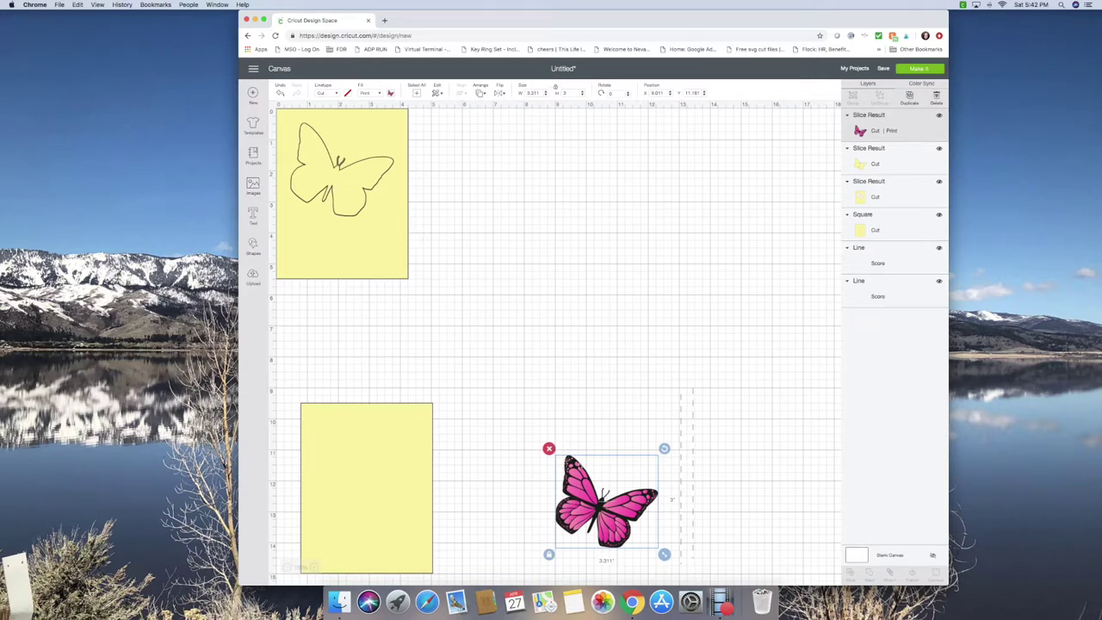
pyautogui.click(354, 171)
pyautogui.moveTo(354, 170); pyautogui.dragTo(662, 214)
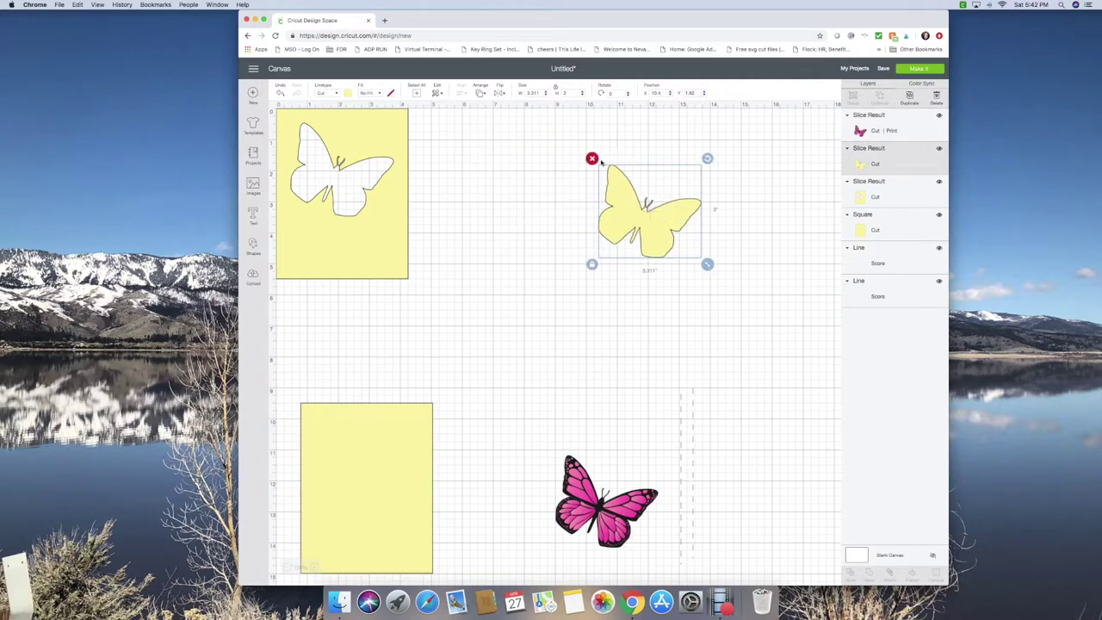
pyautogui.click(592, 159)
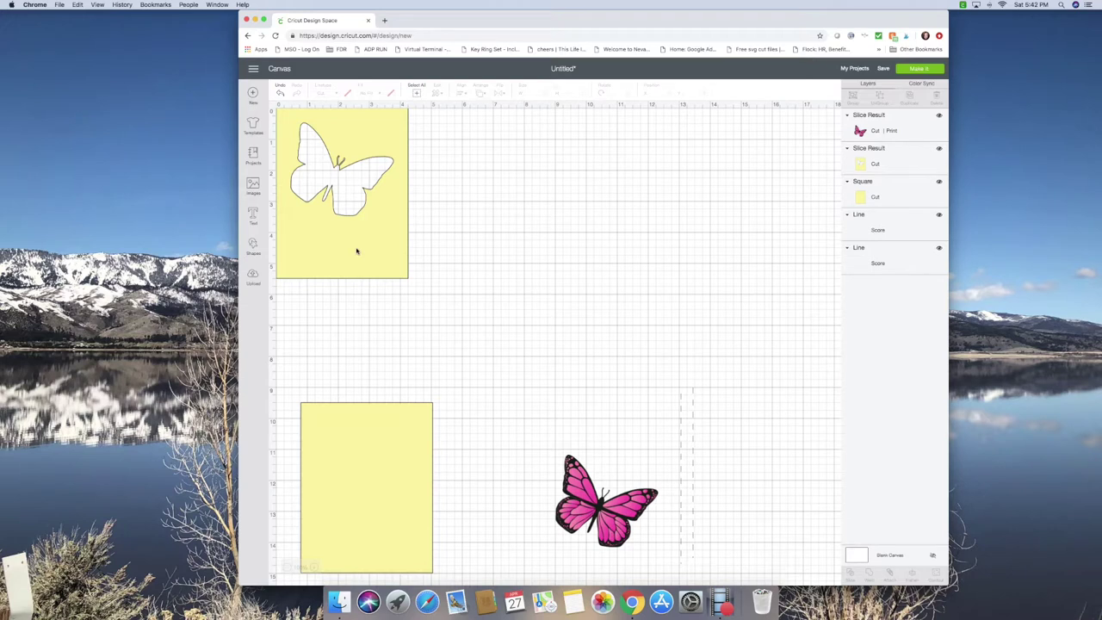
pyautogui.click(254, 246)
# Step: Add a tall 4.722 × 6.986 square at X 2.125, Y 0 overlapping the butterfly card's right half
pyautogui.click(288, 186)
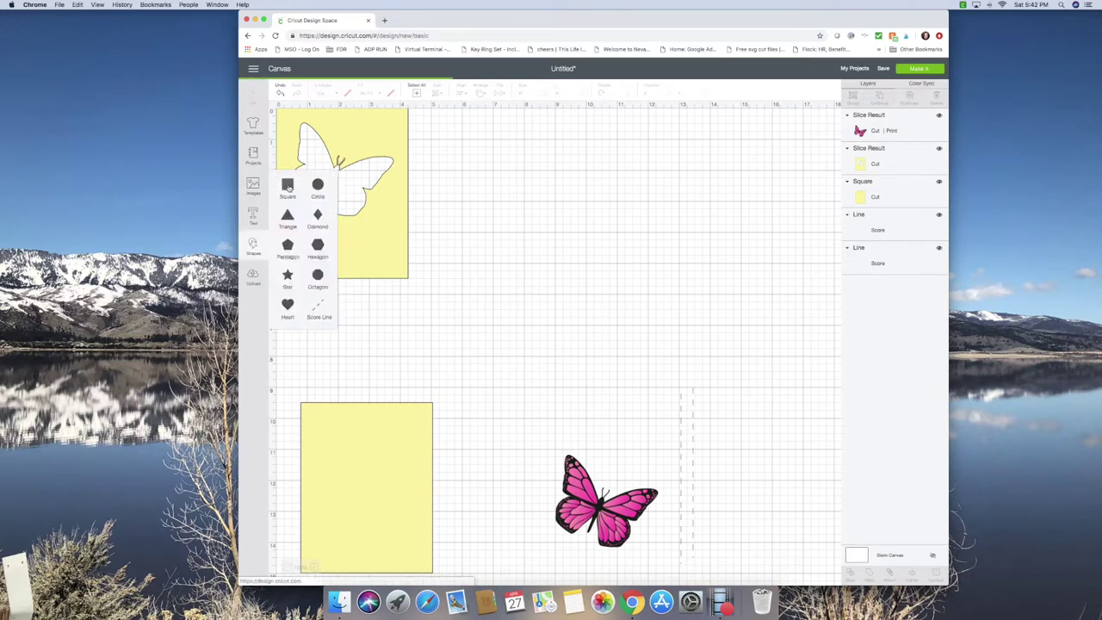
pyautogui.moveTo(400, 172); pyautogui.dragTo(507, 171)
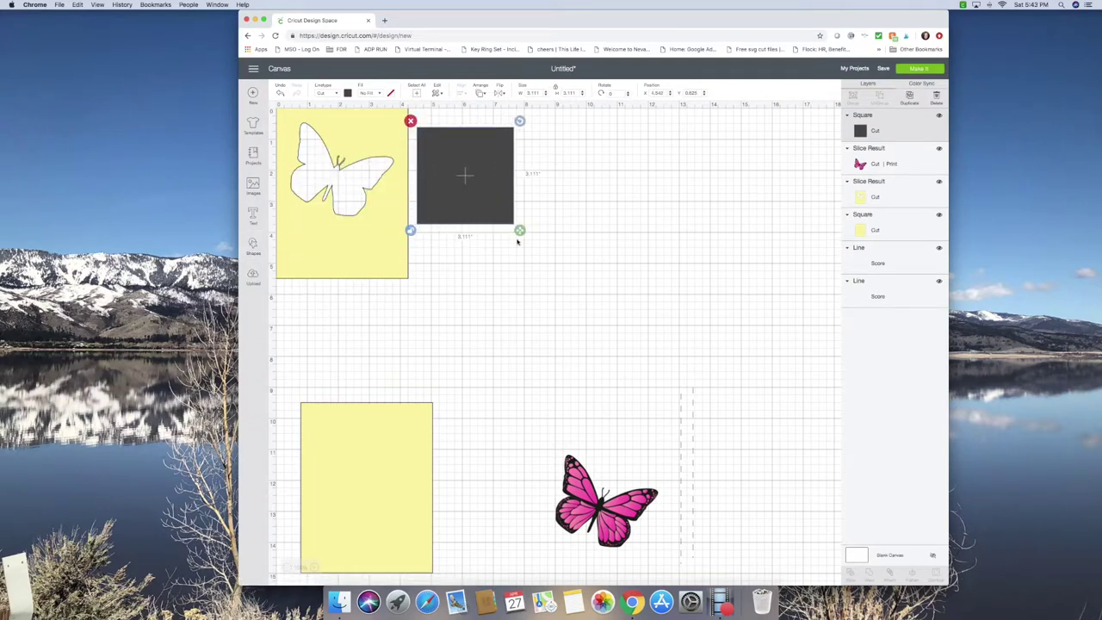
pyautogui.moveTo(520, 231); pyautogui.dragTo(570, 350)
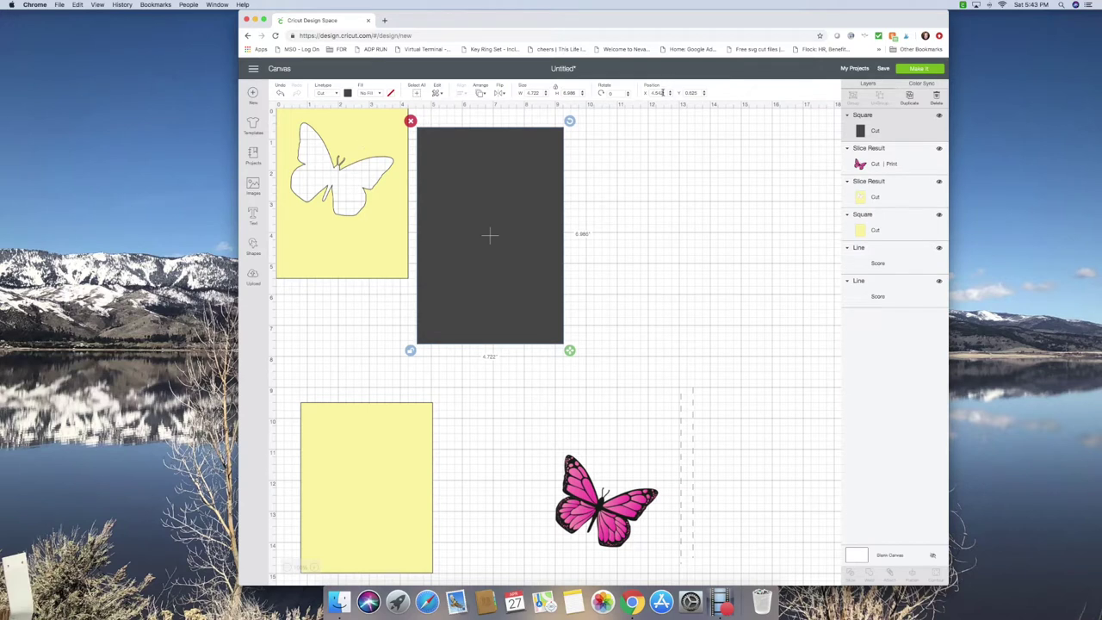
pyautogui.moveTo(663, 93); pyautogui.dragTo(642, 95)
pyautogui.write('0')
pyautogui.press('Tab')
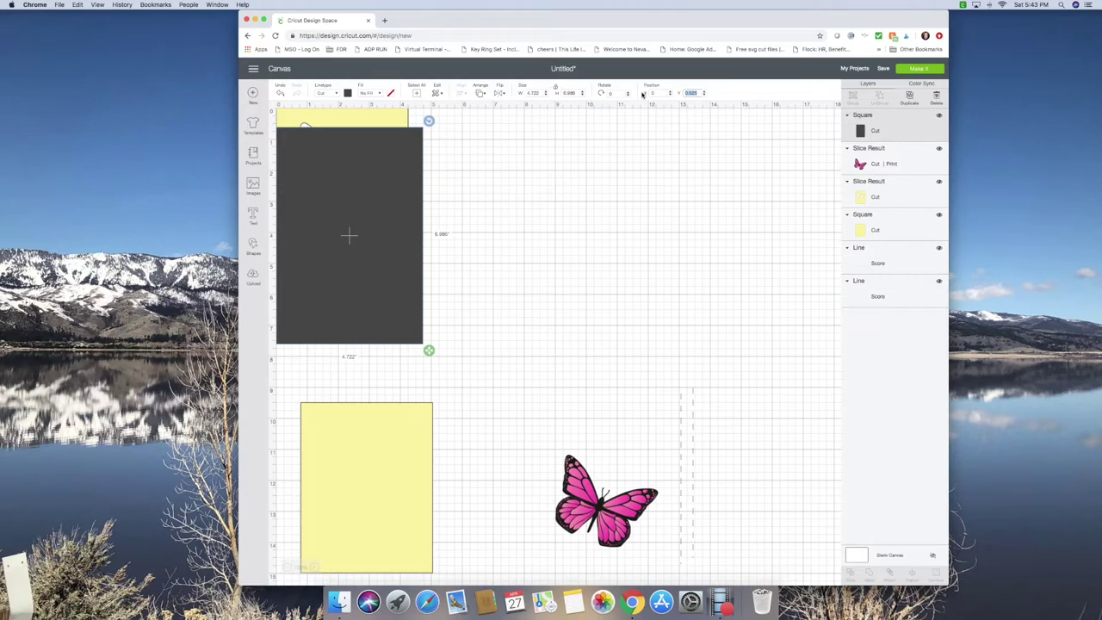
pyautogui.hotkey('shift', 'Tab')
pyautogui.press('Tab')
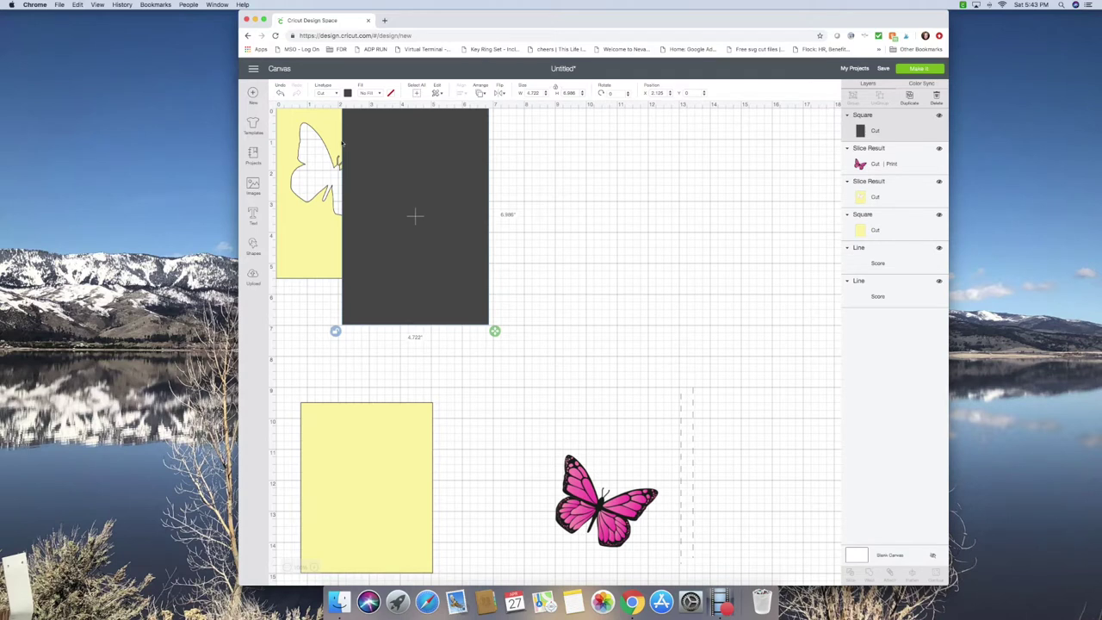
pyautogui.click(302, 240)
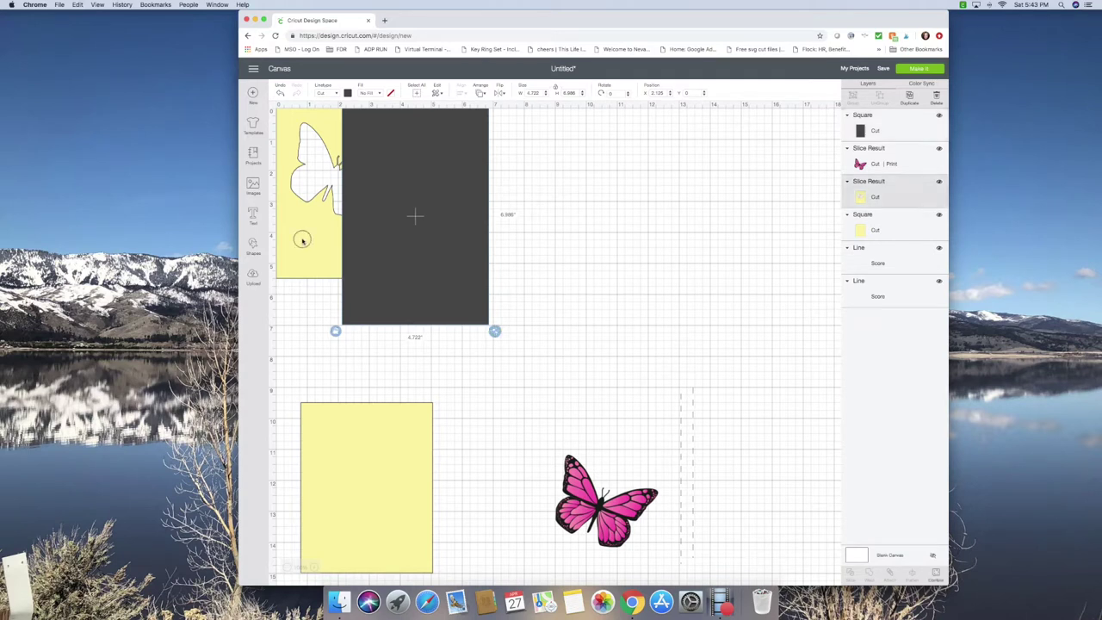
# Step: Slice the yellow butterfly panel with the dark rectangle and delete the dark leftovers
pyautogui.click(469, 266)
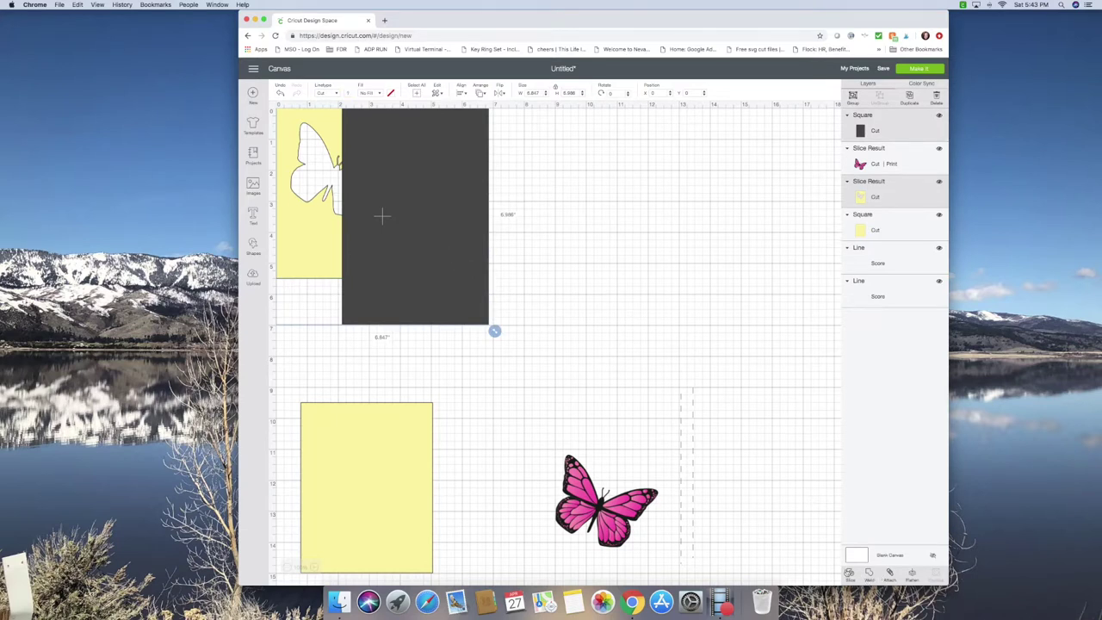
pyautogui.click(849, 574)
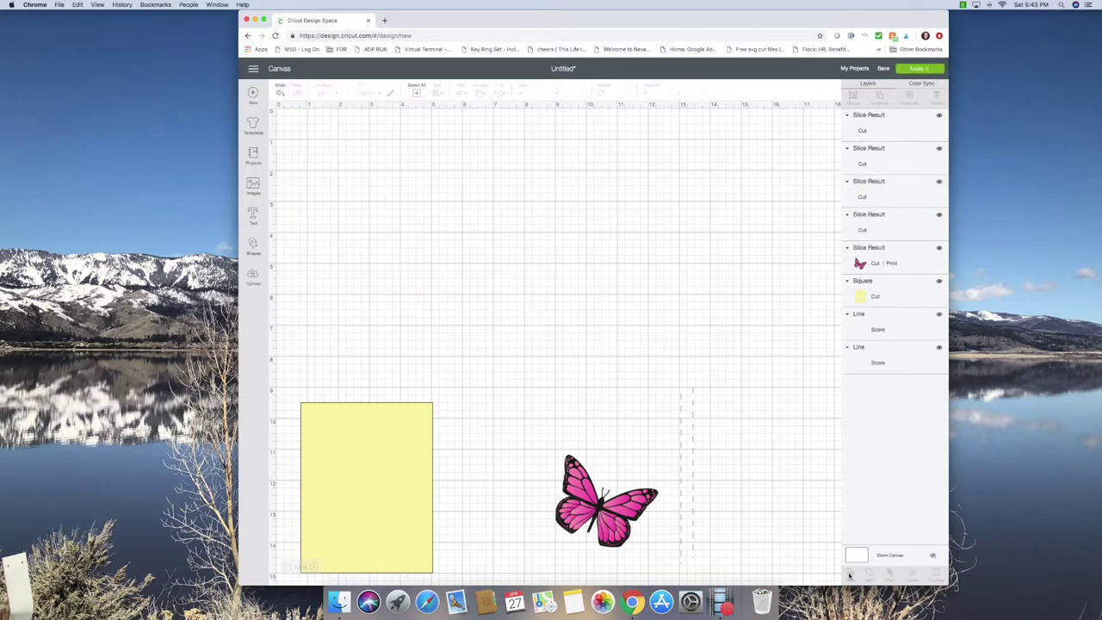
pyautogui.moveTo(457, 238); pyautogui.dragTo(750, 322)
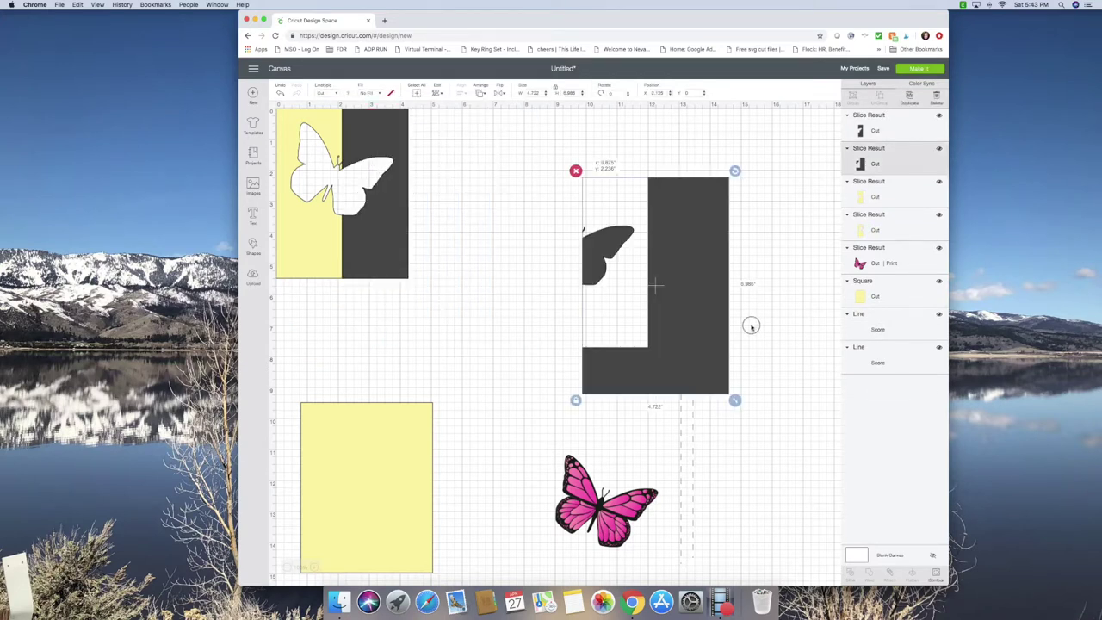
pyautogui.click(628, 186)
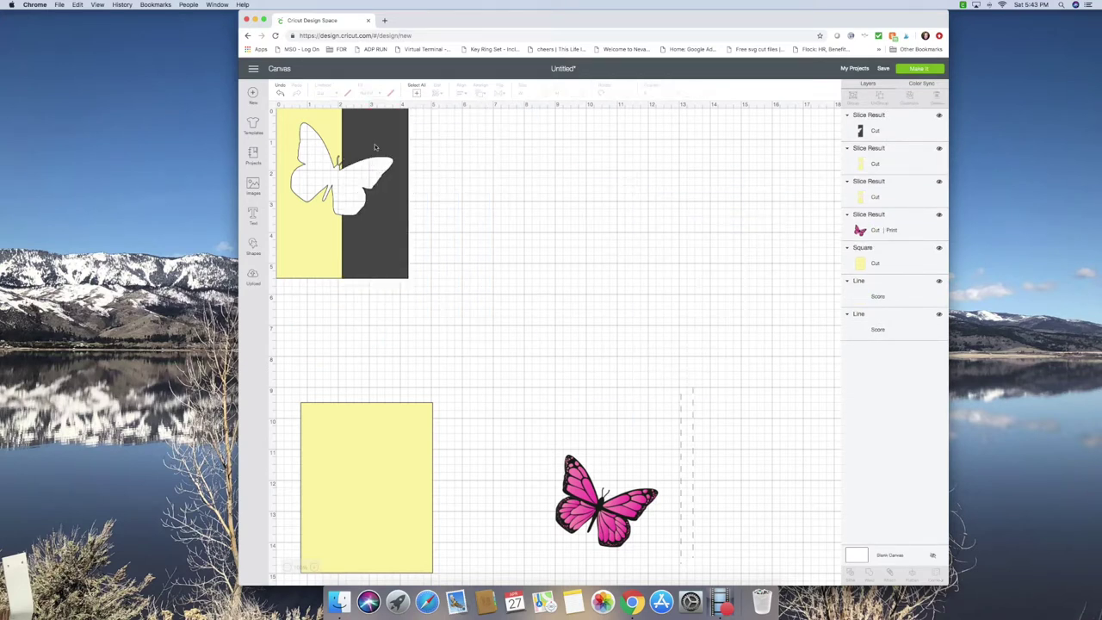
pyautogui.moveTo(367, 129); pyautogui.dragTo(427, 143)
pyautogui.moveTo(536, 176); pyautogui.dragTo(570, 207)
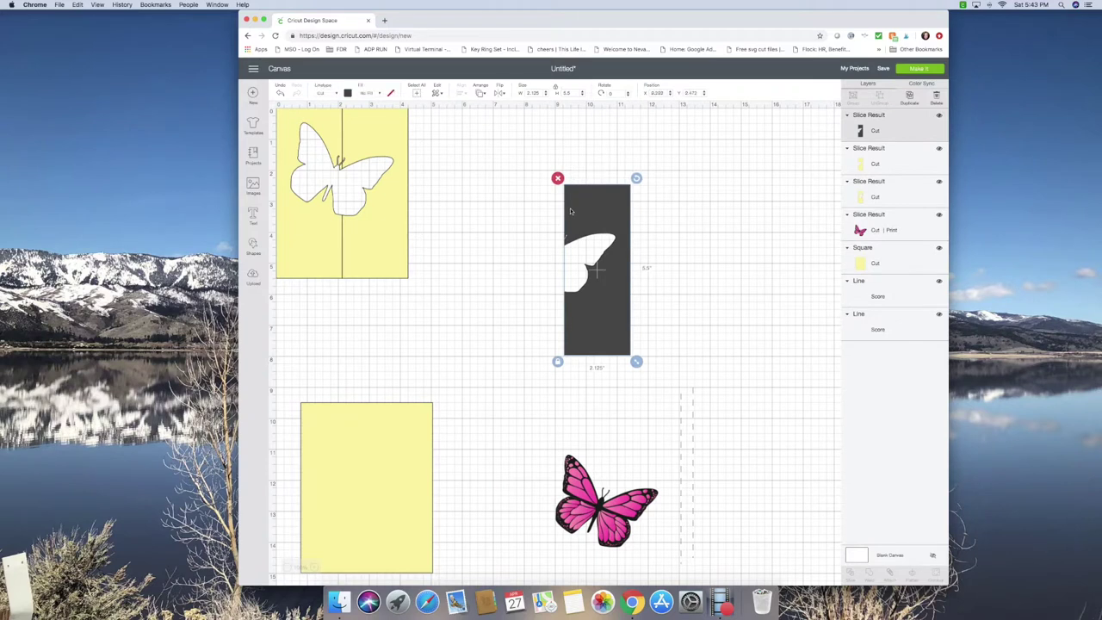
pyautogui.click(558, 178)
# Step: Spread the two 2.125 × 5.5 yellow flaps apart on the canvas
pyautogui.moveTo(392, 144); pyautogui.dragTo(561, 168)
pyautogui.moveTo(327, 133); pyautogui.dragTo(442, 190)
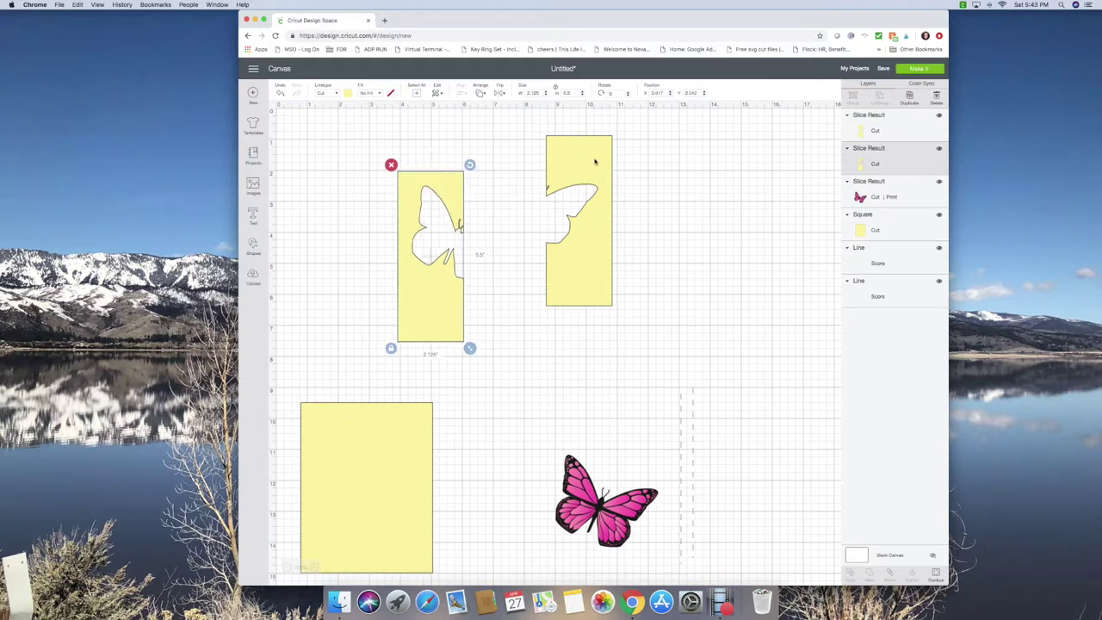
pyautogui.moveTo(595, 162); pyautogui.dragTo(660, 201)
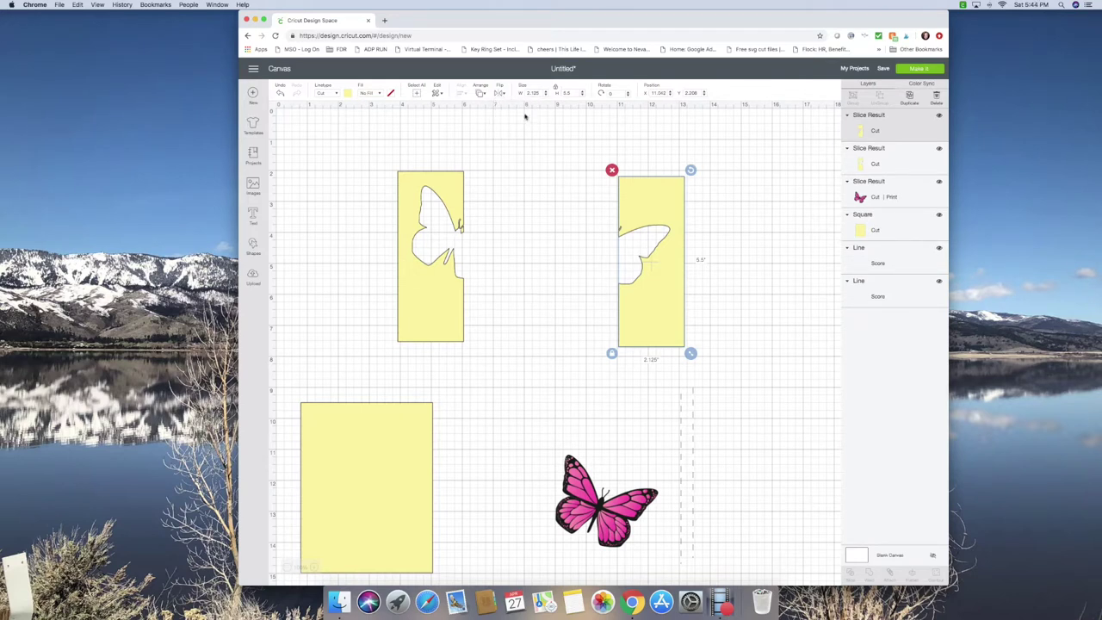
# Step: Flip the left butterfly flap horizontally
pyautogui.click(449, 183)
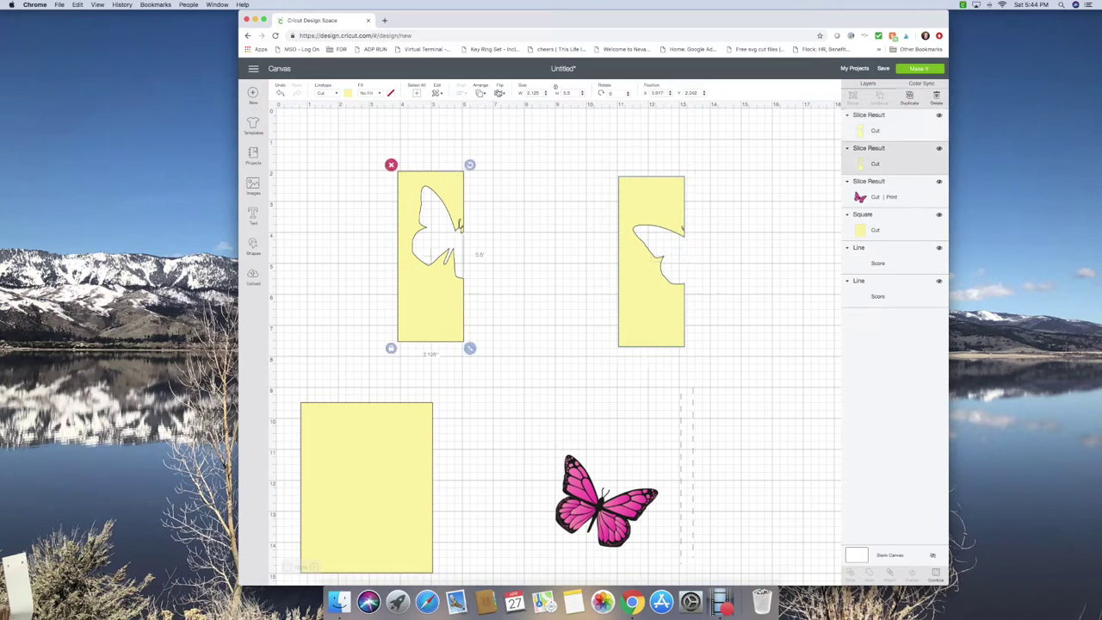
pyautogui.click(499, 92)
pyautogui.click(521, 109)
# Step: Place the 4.25 × 5.5 centre panel between the flaps, butt the edges, and select all three pieces
pyautogui.moveTo(379, 503); pyautogui.dragTo(544, 275)
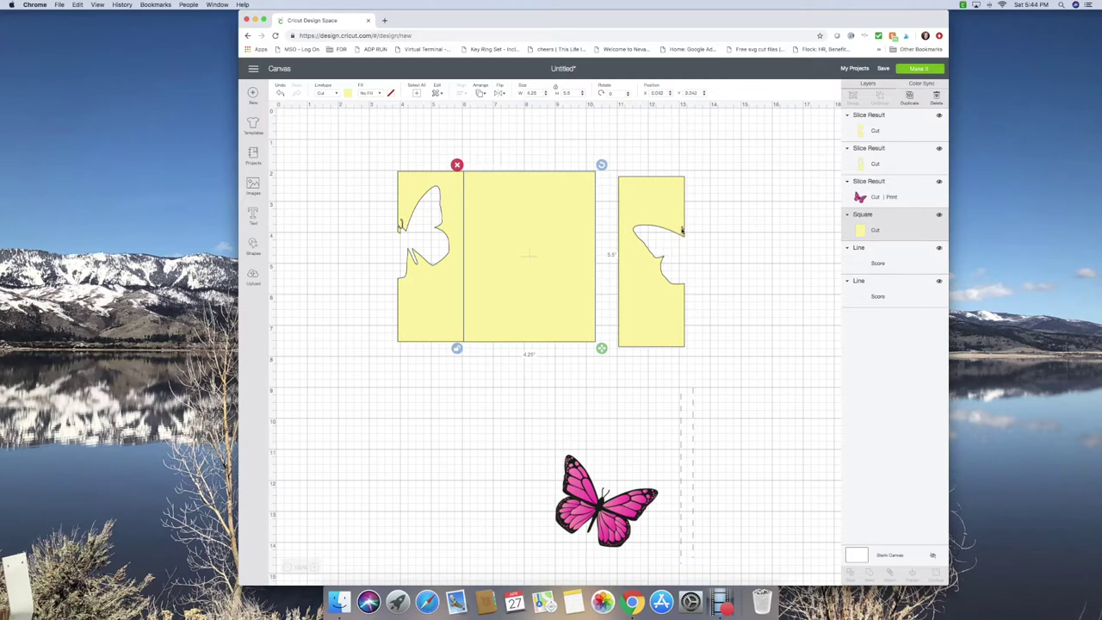
pyautogui.moveTo(659, 197); pyautogui.dragTo(636, 193)
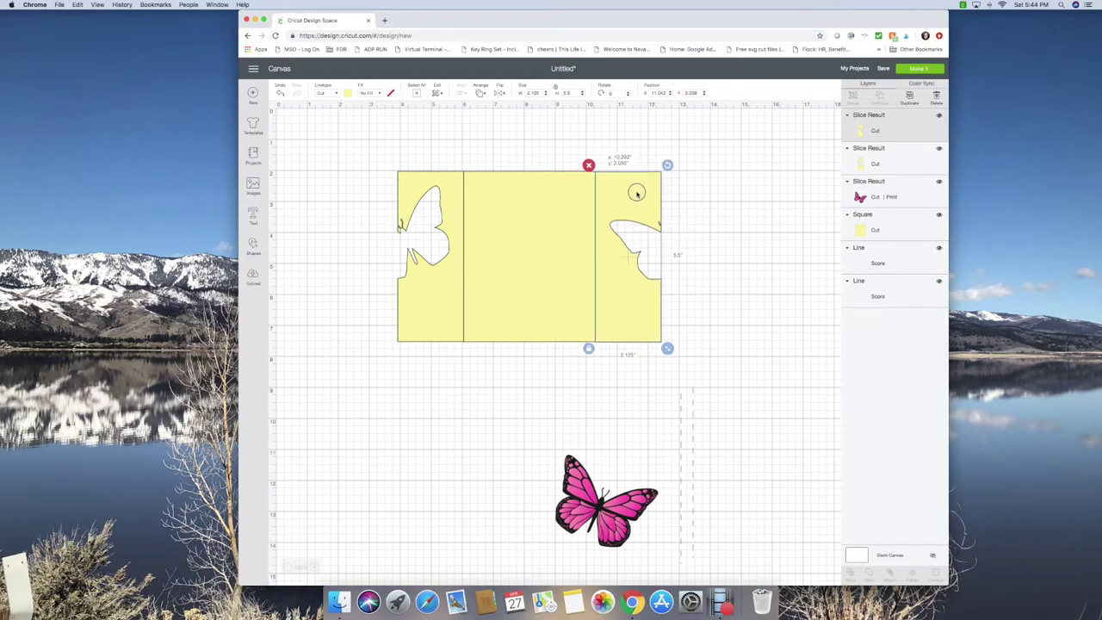
pyautogui.moveTo(636, 192); pyautogui.dragTo(636, 192)
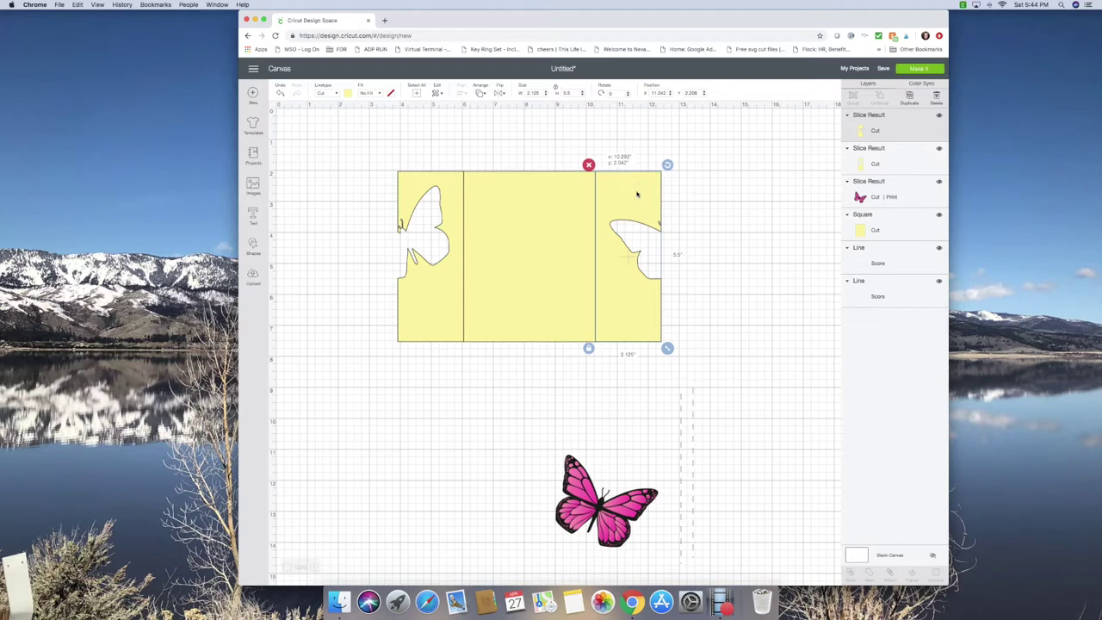
pyautogui.click(338, 209)
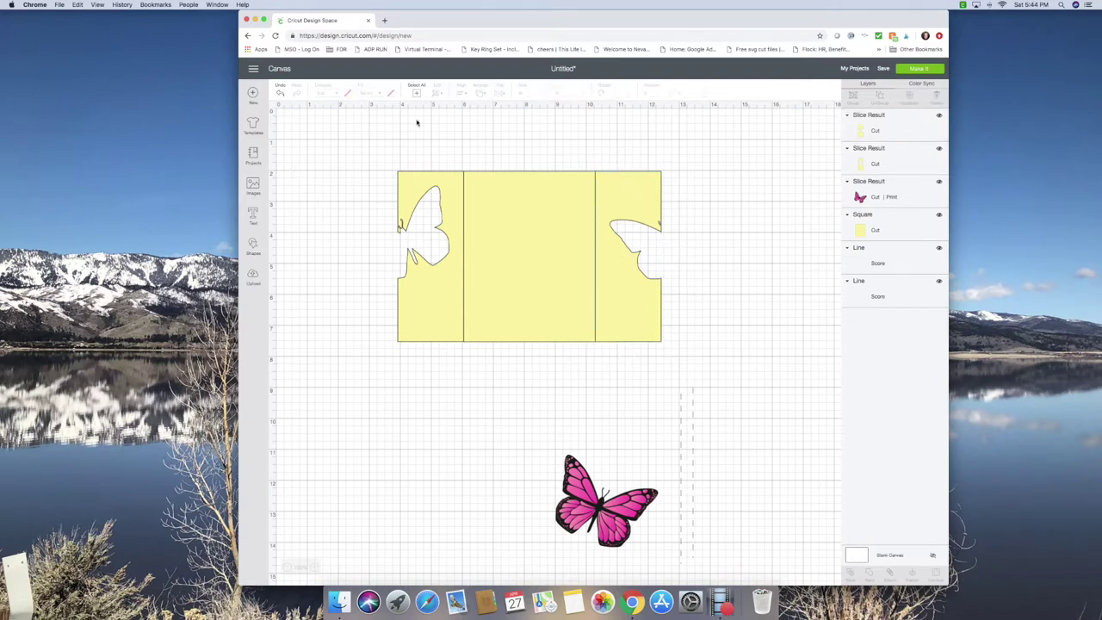
pyautogui.moveTo(382, 167); pyautogui.dragTo(678, 362)
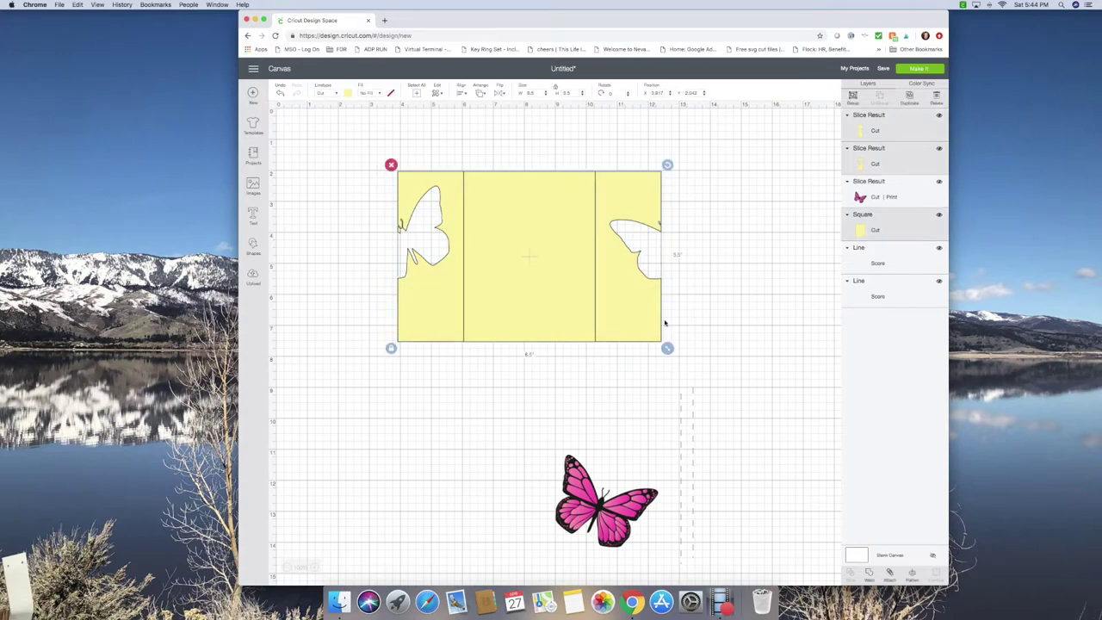
pyautogui.click(465, 93)
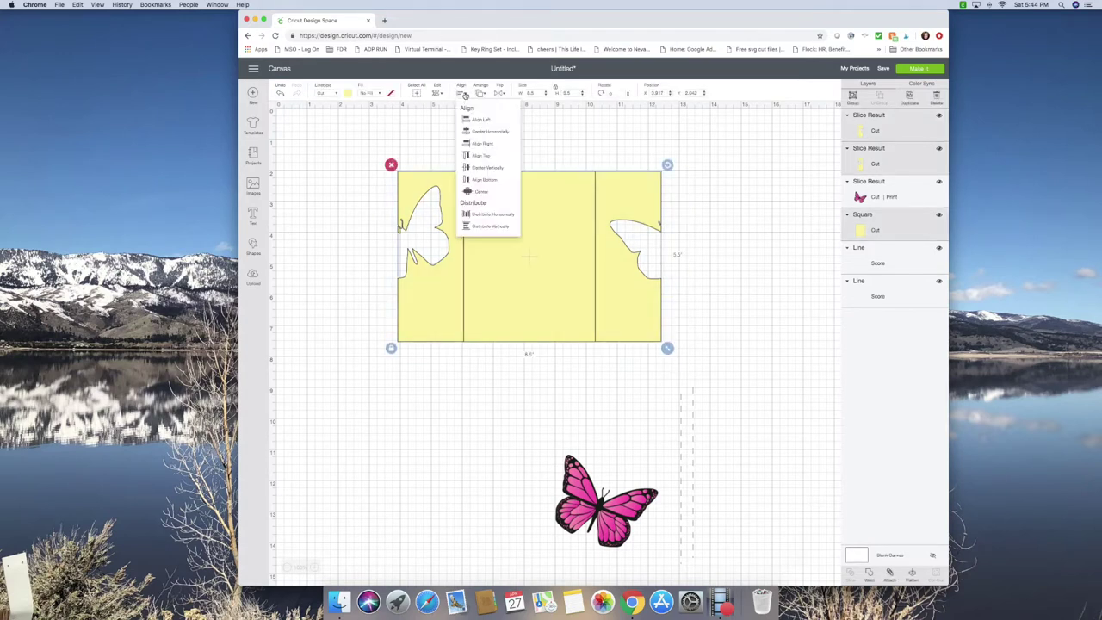
# Step: Centre the three card pieces vertically, try welding them, then undo the weld
pyautogui.click(489, 134)
pyautogui.click(280, 92)
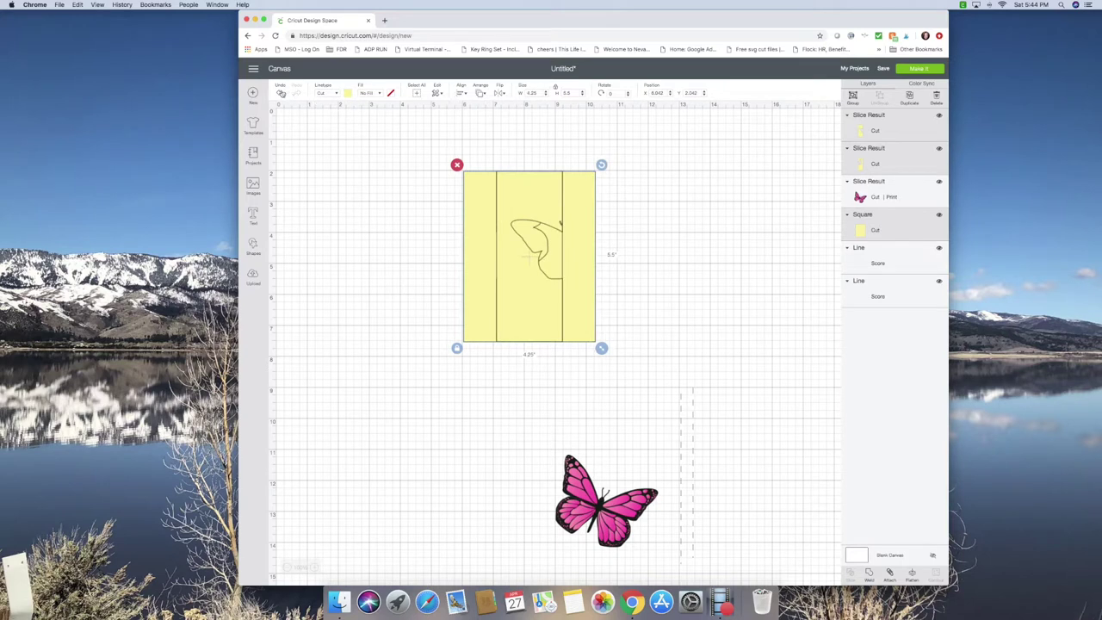
pyautogui.moveTo(388, 159); pyautogui.dragTo(684, 353)
pyautogui.click(463, 95)
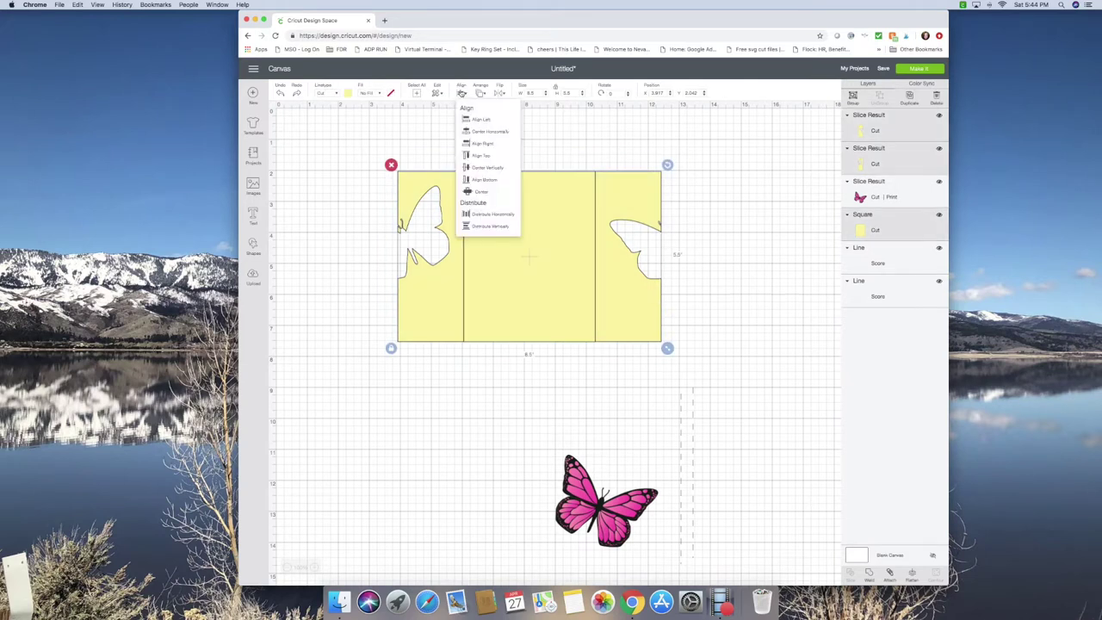
pyautogui.click(480, 168)
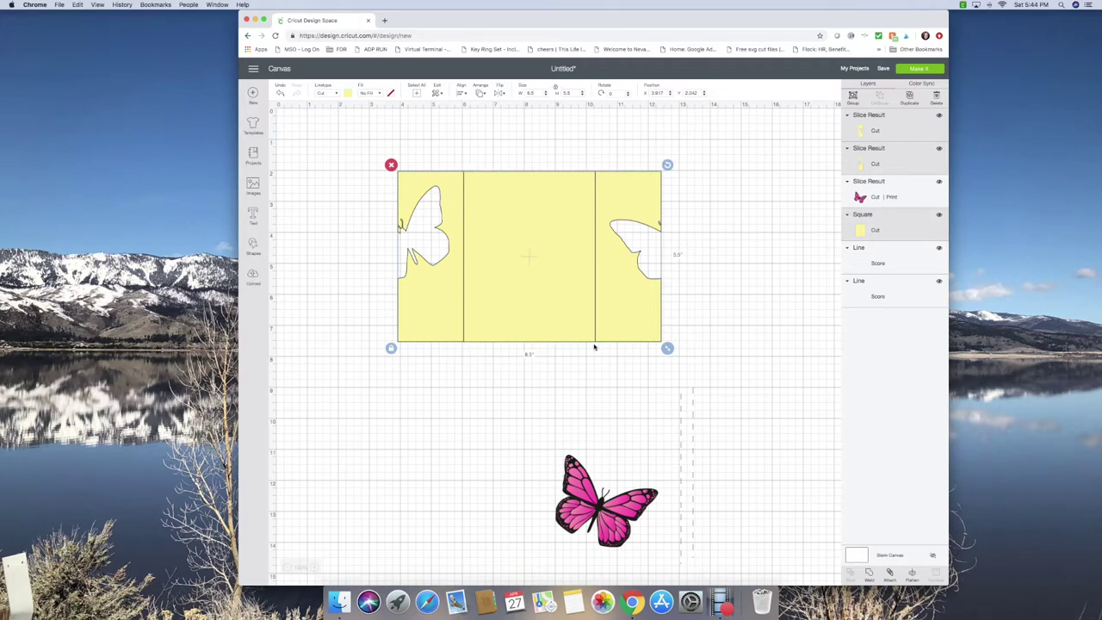
pyautogui.click(869, 575)
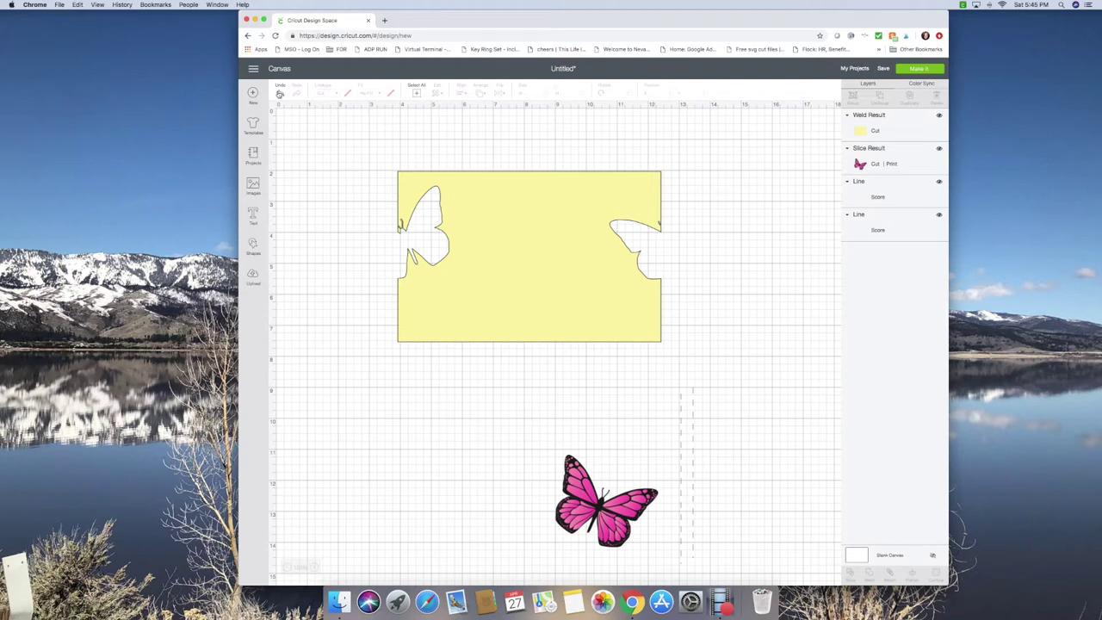
pyautogui.click(278, 92)
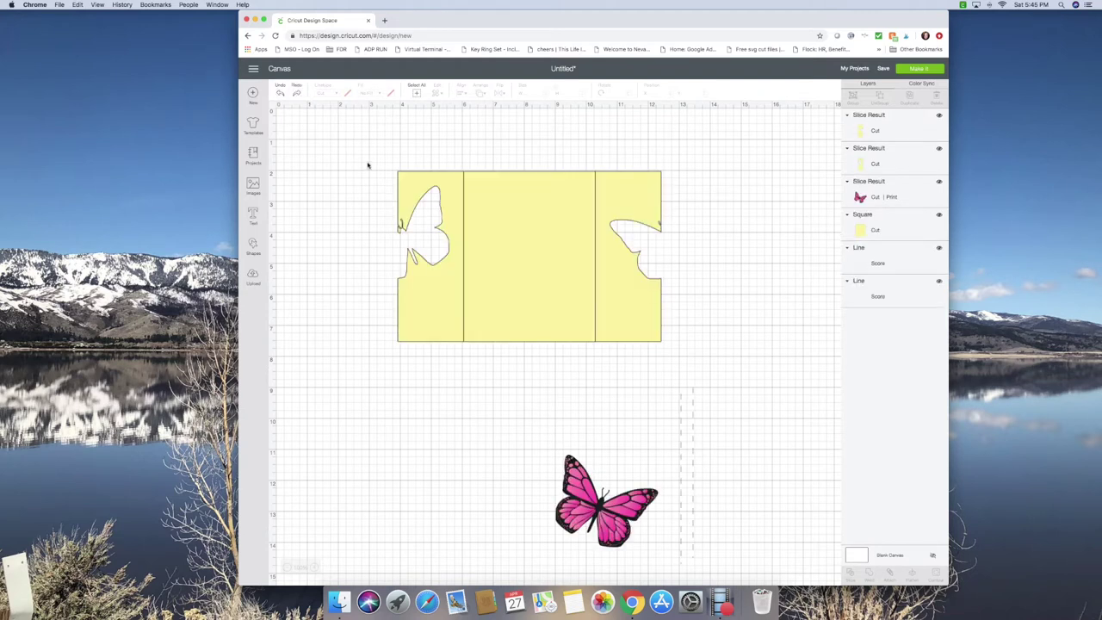
# Step: Move the three-piece card to position X 0, Y 0 and select the first score line
pyautogui.moveTo(382, 166); pyautogui.dragTo(693, 369)
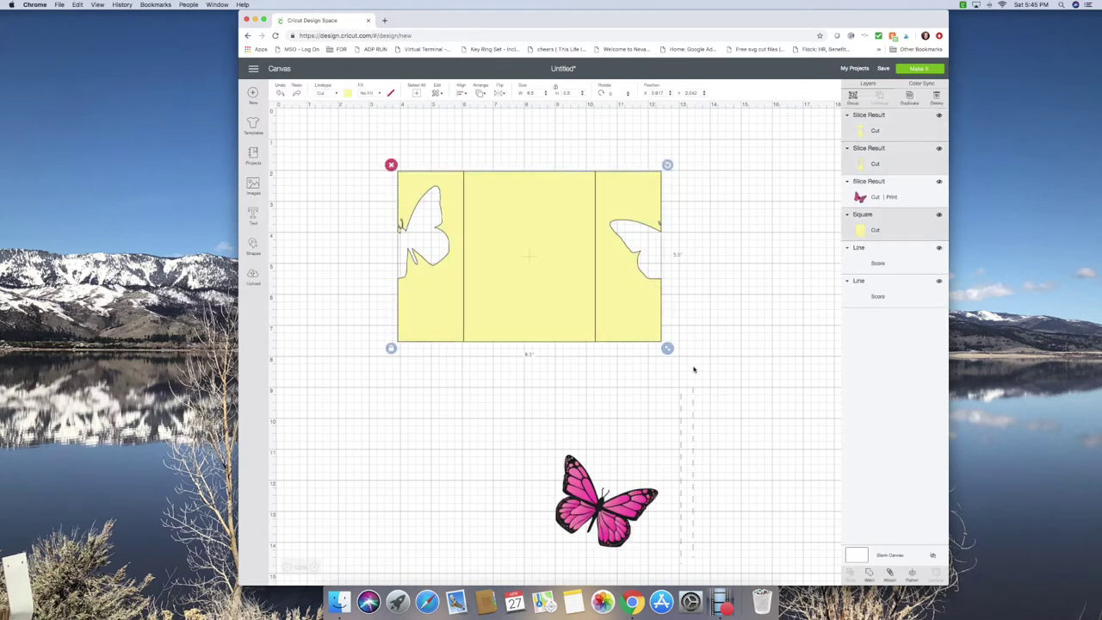
pyautogui.doubleClick(657, 93)
pyautogui.write('0')
pyautogui.press('Tab')
pyautogui.write('0')
pyautogui.press('Return')
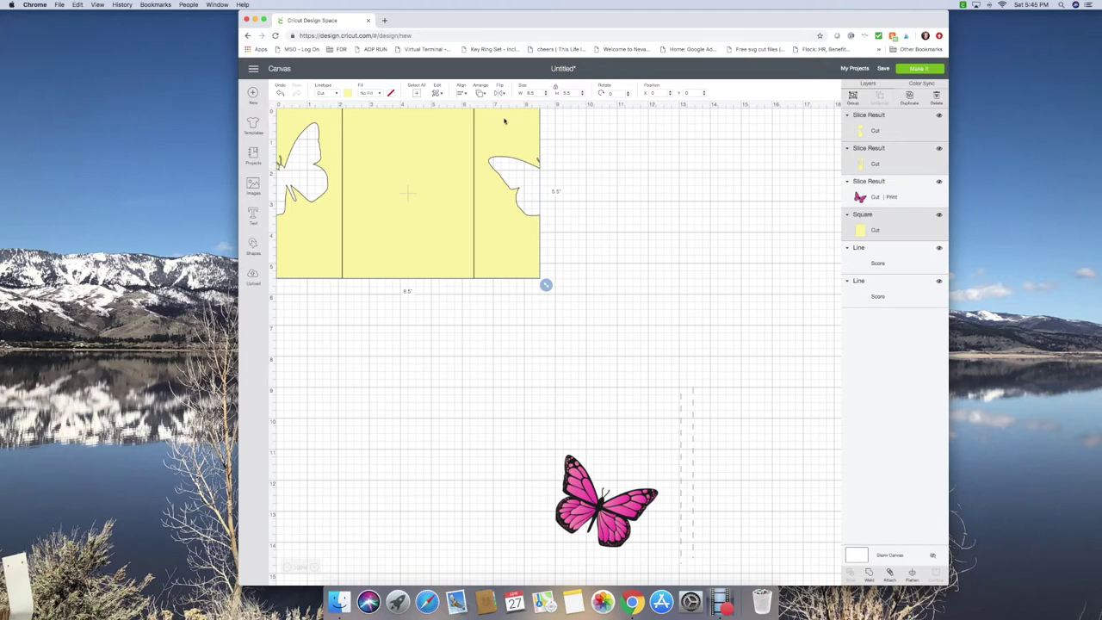
pyautogui.click(679, 465)
# Step: Bring the first score line in front of the card and place it on the left fold
pyautogui.moveTo(679, 464); pyautogui.dragTo(361, 265)
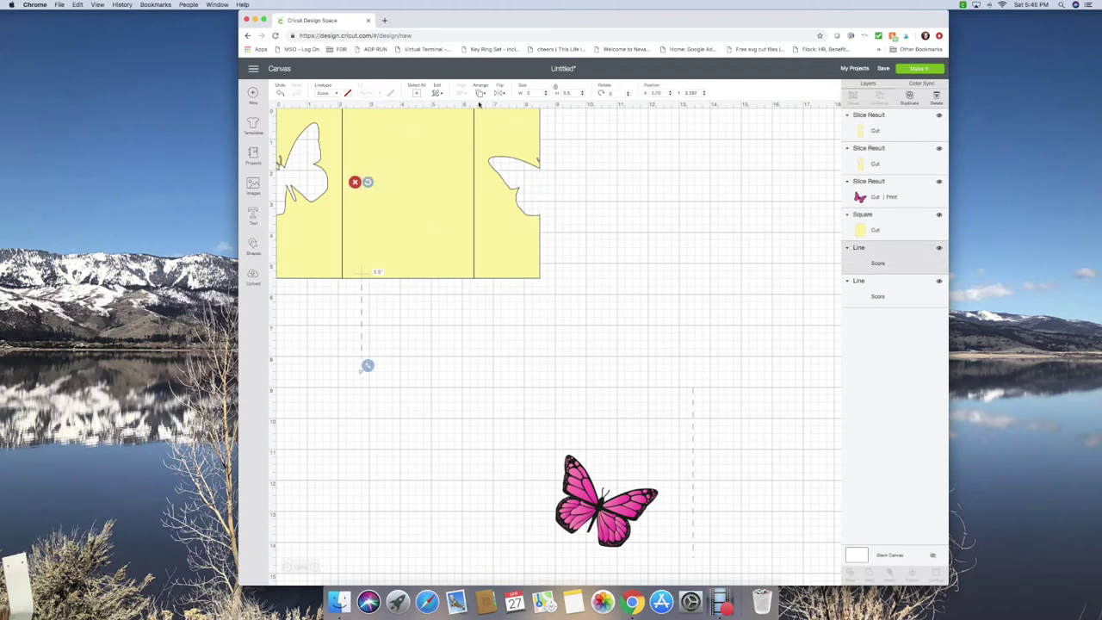
pyautogui.click(482, 93)
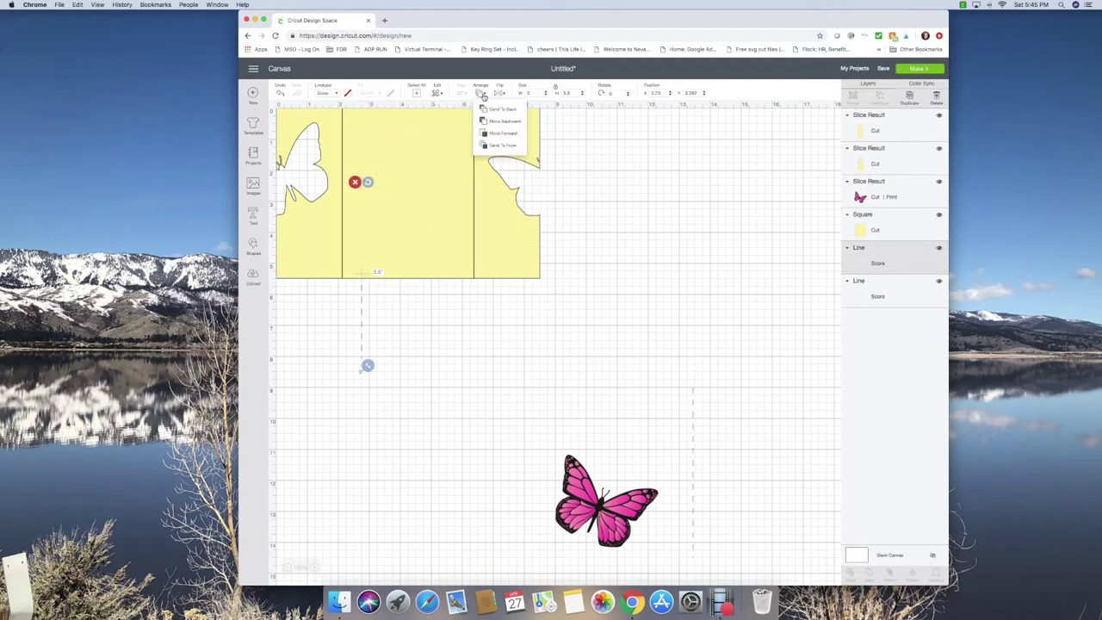
pyautogui.click(505, 144)
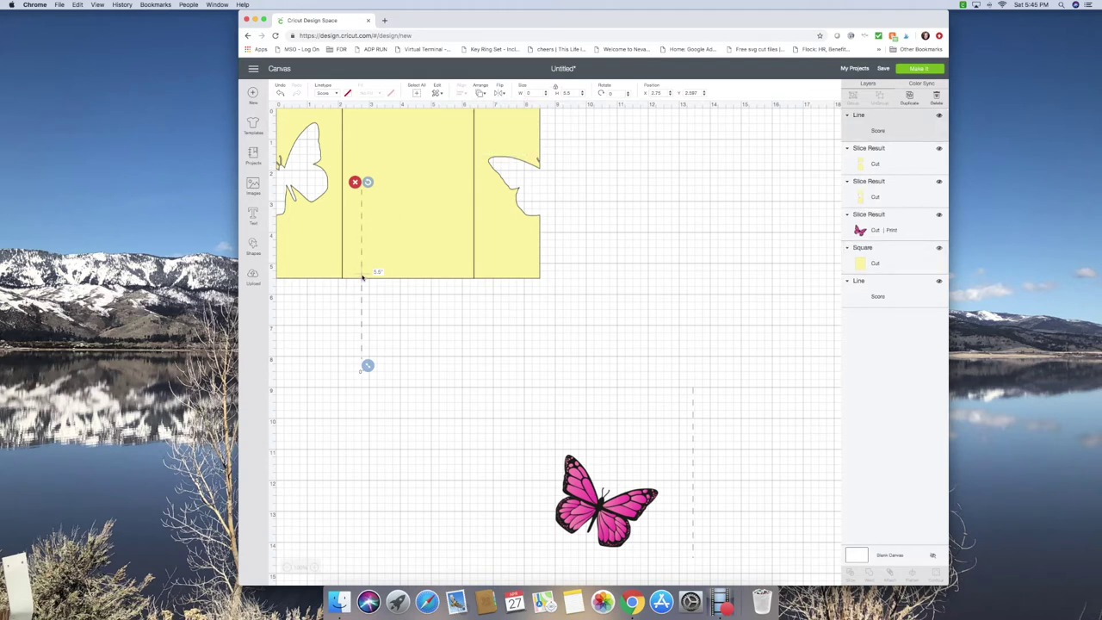
pyautogui.moveTo(359, 264); pyautogui.dragTo(342, 196)
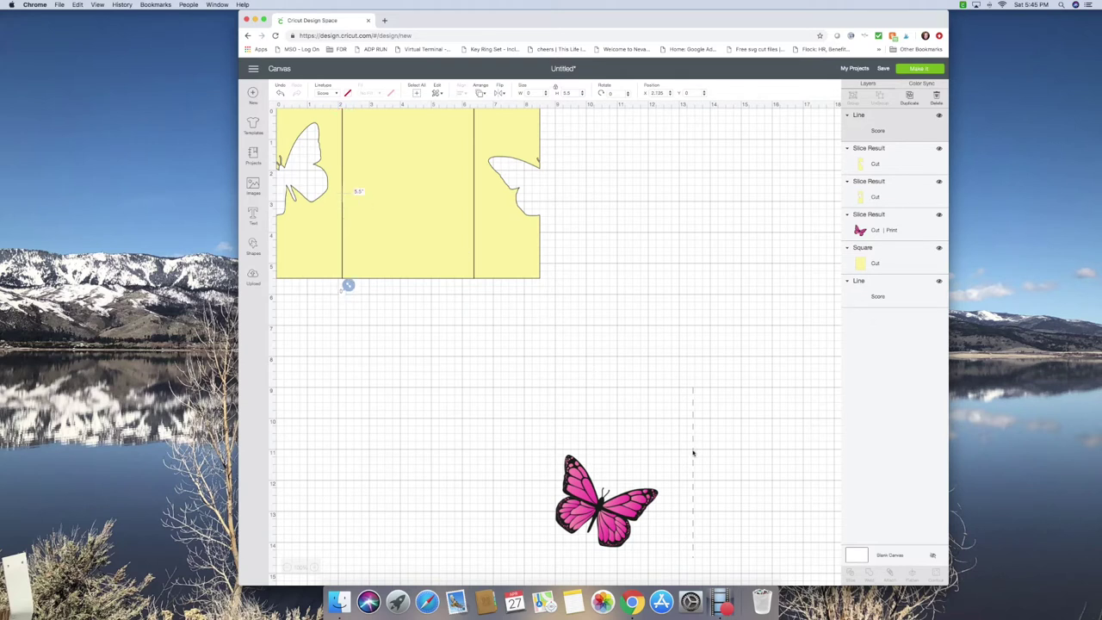
# Step: Bring the second score line to the front and snap it onto the right fold at X 6.375
pyautogui.moveTo(693, 451); pyautogui.dragTo(595, 245)
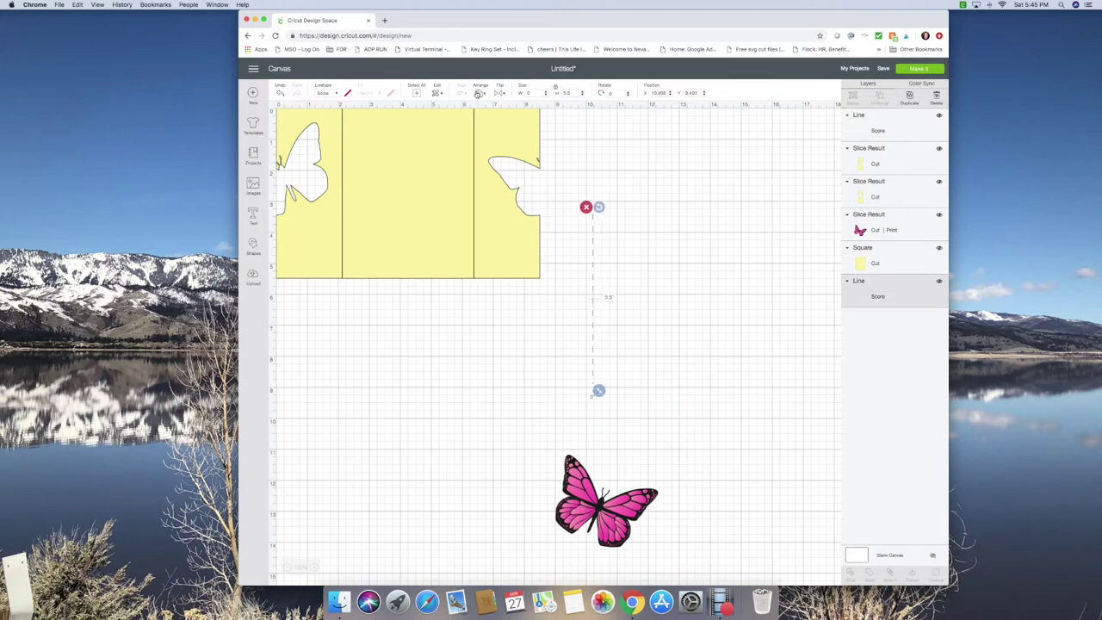
pyautogui.click(479, 93)
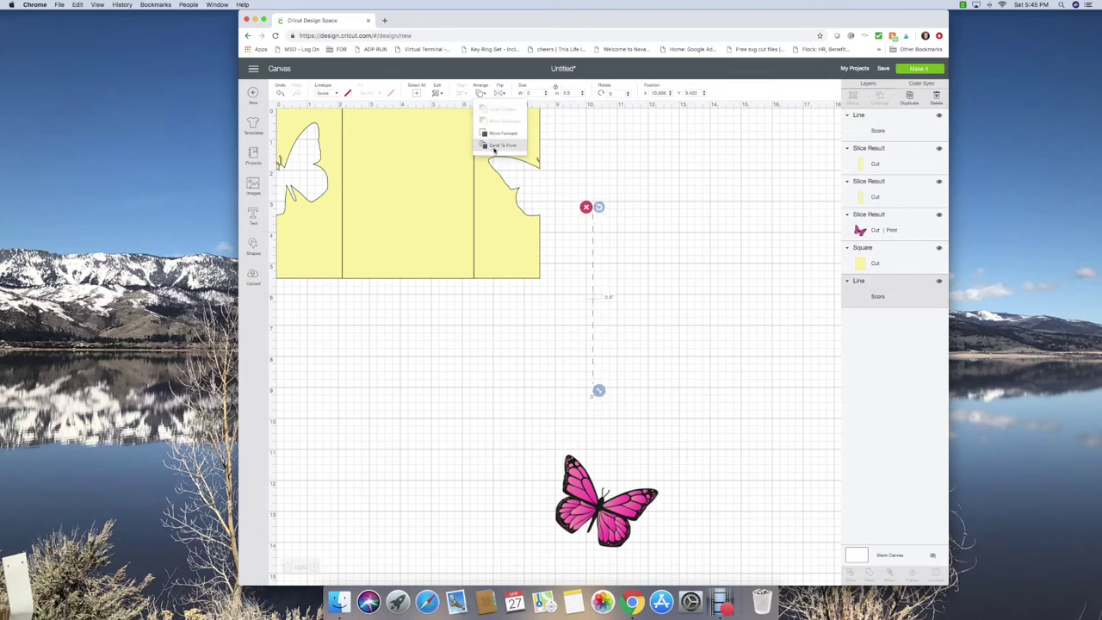
pyautogui.click(495, 145)
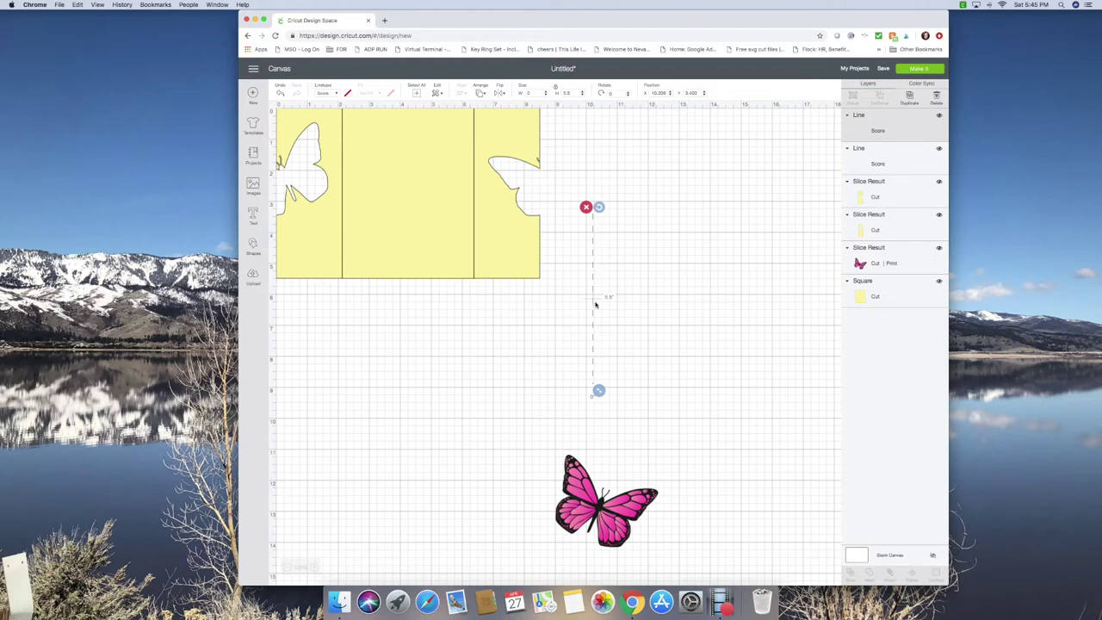
pyautogui.moveTo(593, 298); pyautogui.dragTo(474, 189)
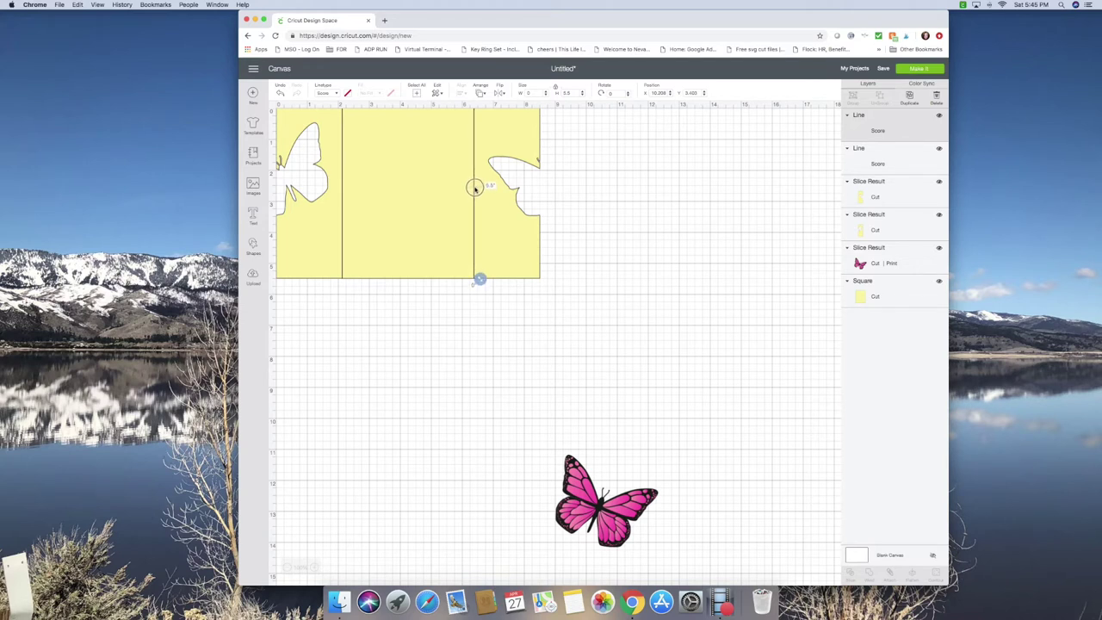
pyautogui.moveTo(474, 188); pyautogui.dragTo(475, 189)
pyautogui.click(926, 183)
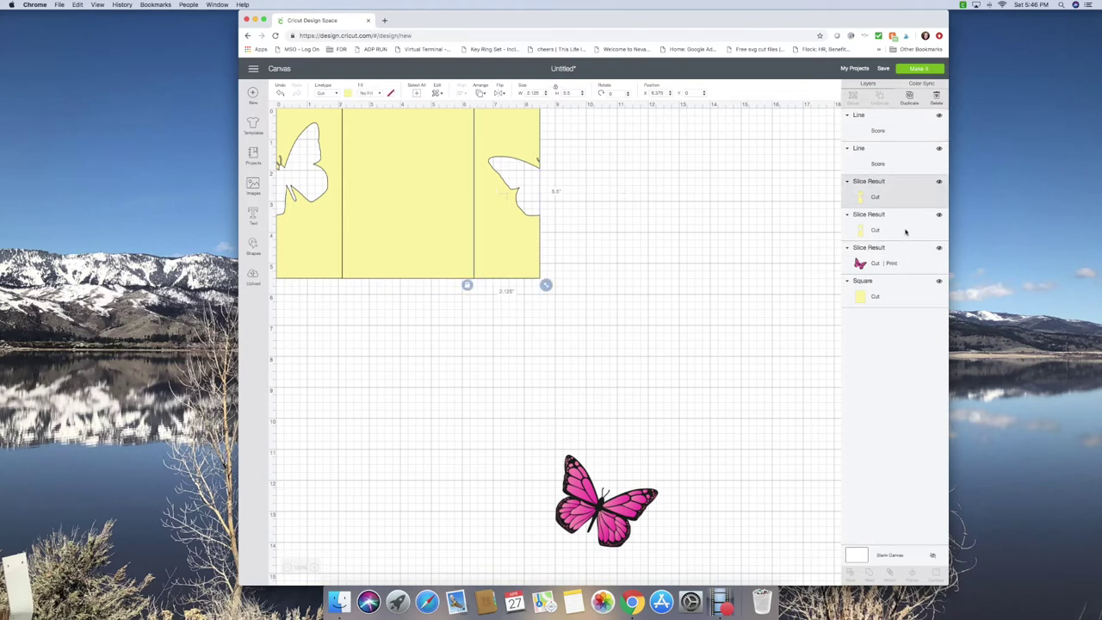
# Step: Weld both butterfly flaps and the centre panel into one yellow card
pyautogui.keyDown('shift'); pyautogui.click(906, 230); pyautogui.keyUp('shift')
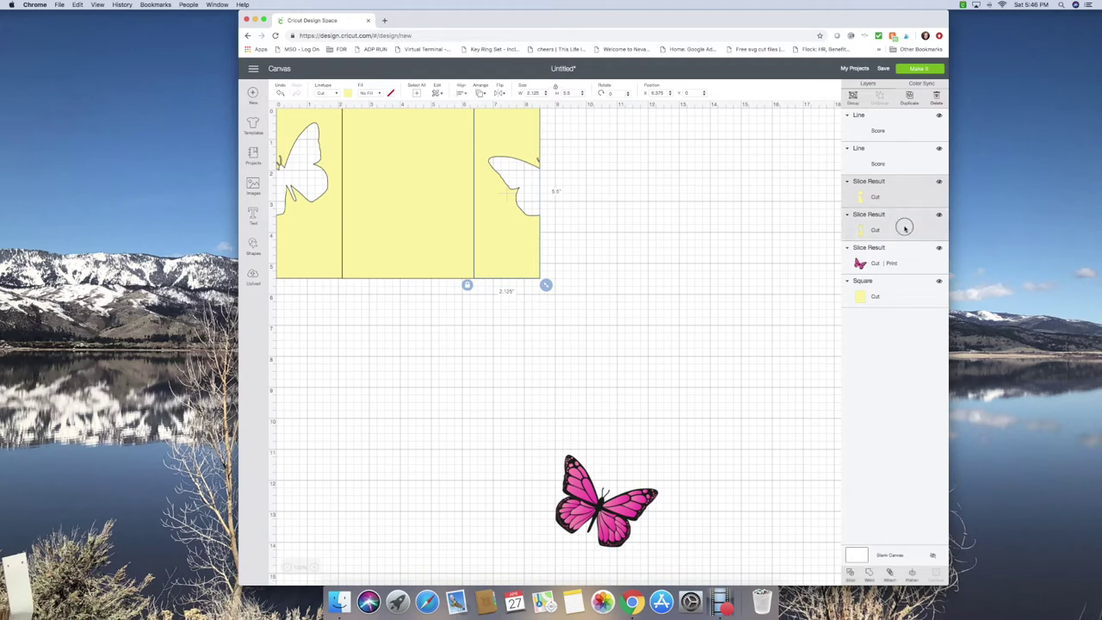
pyautogui.keyDown('shift'); pyautogui.click(904, 294); pyautogui.keyUp('shift')
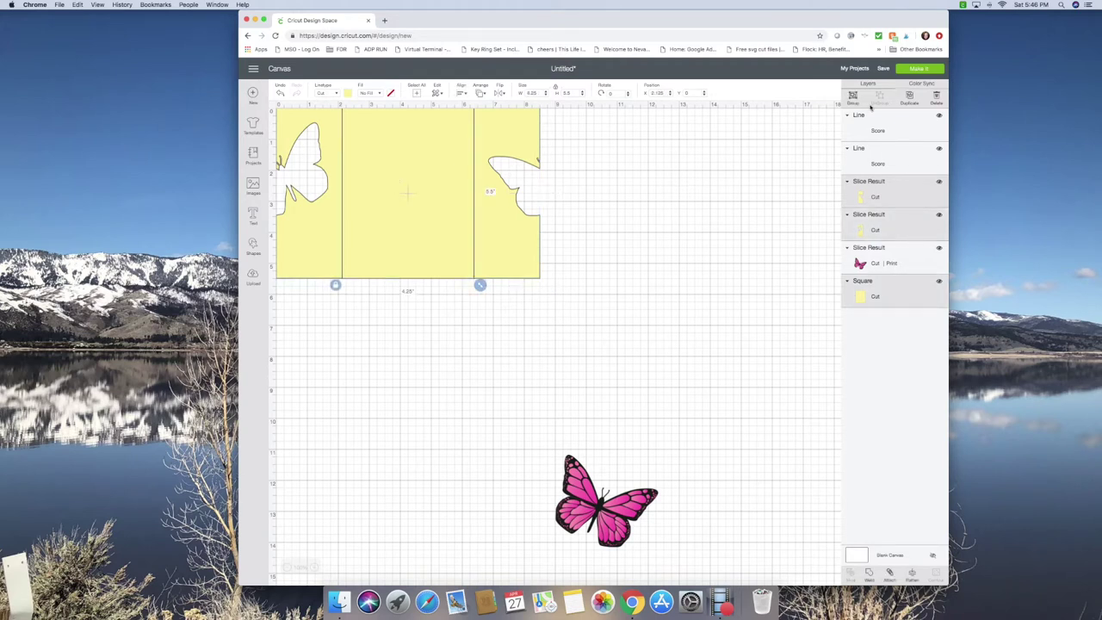
pyautogui.click(872, 577)
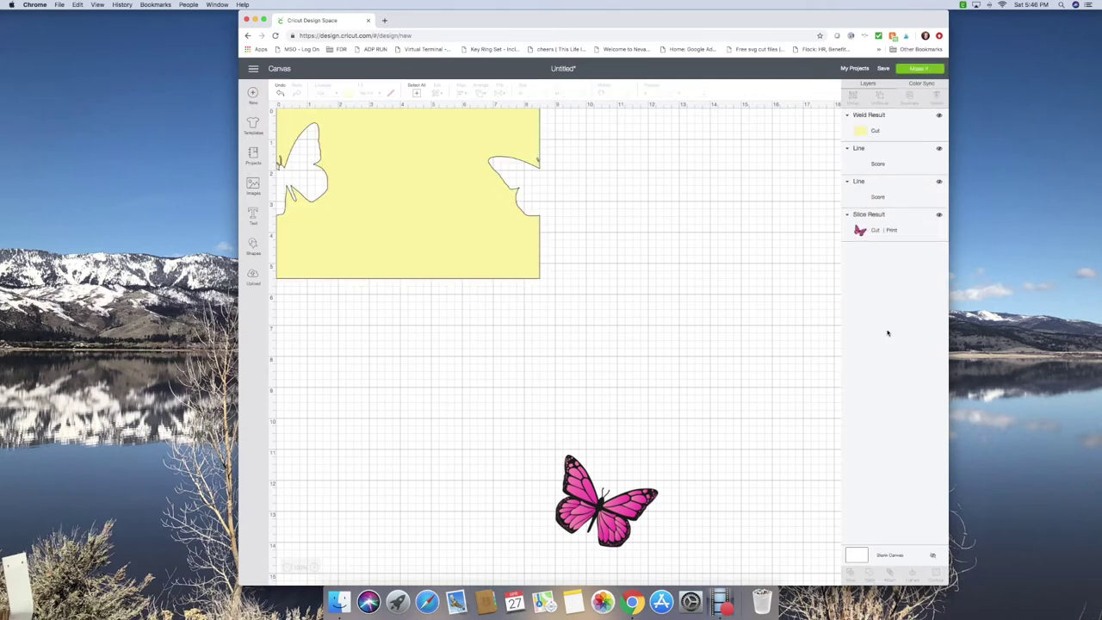
# Step: Send both score lines to the front, above the welded card
pyautogui.click(894, 158)
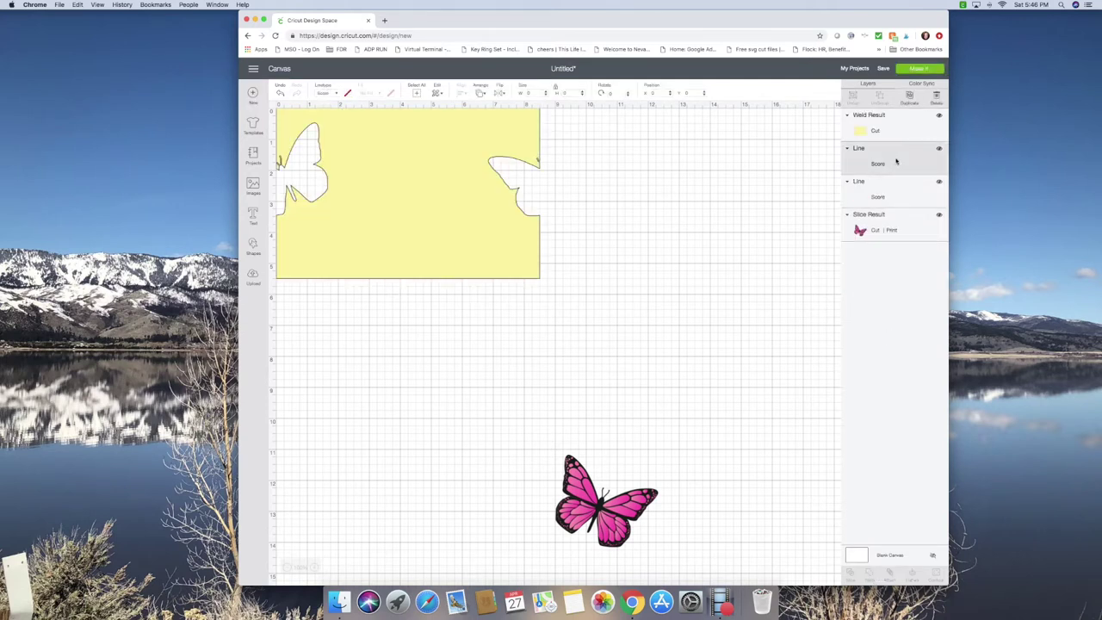
pyautogui.click(484, 96)
pyautogui.click(501, 148)
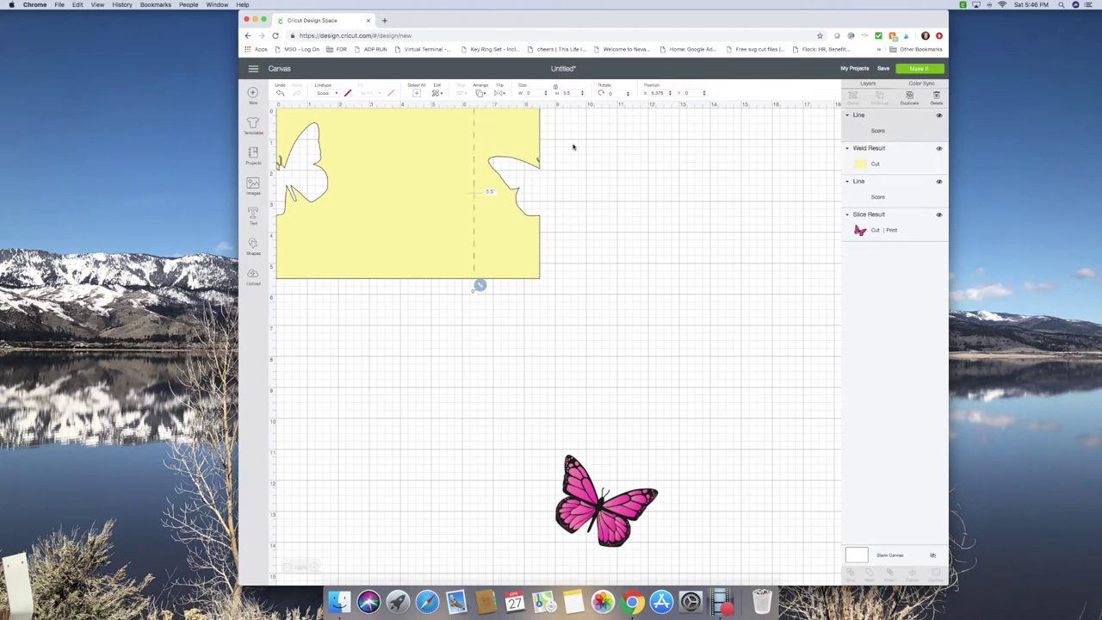
pyautogui.click(885, 198)
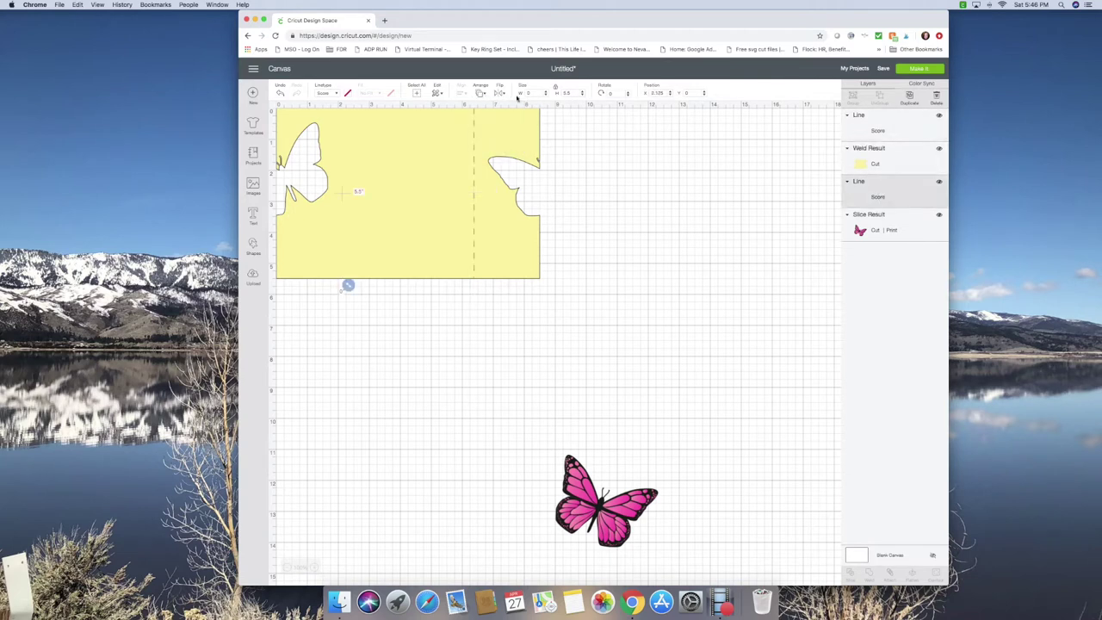
pyautogui.click(481, 98)
pyautogui.click(484, 147)
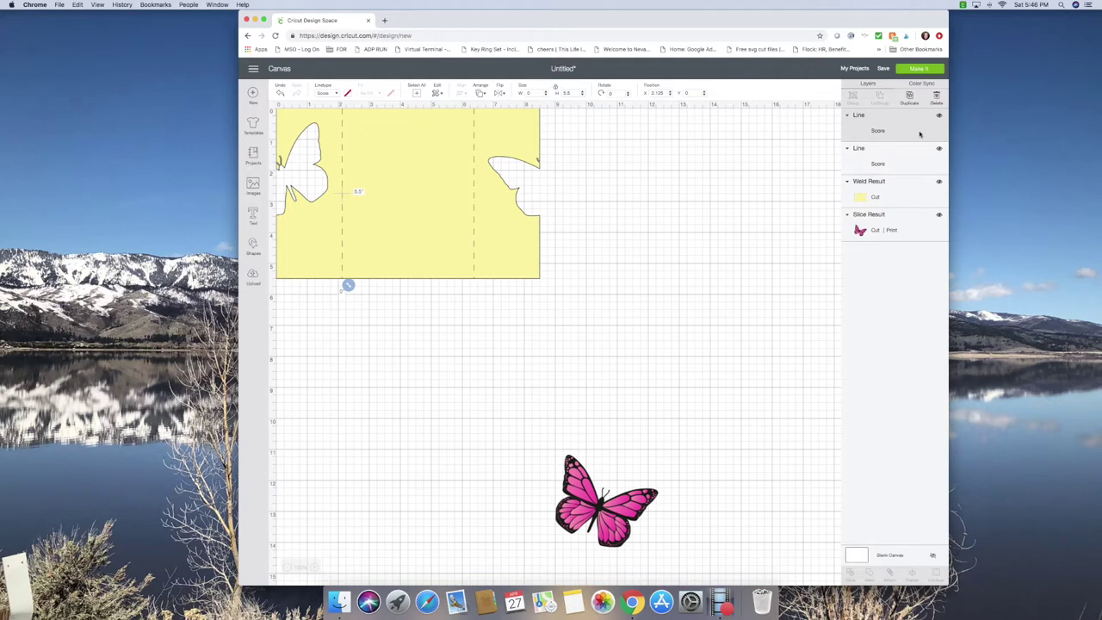
# Step: Attach both score lines to the welded card as one 8.5 × 5.5-inch group and test-drag it
pyautogui.click(915, 163)
pyautogui.click(905, 194)
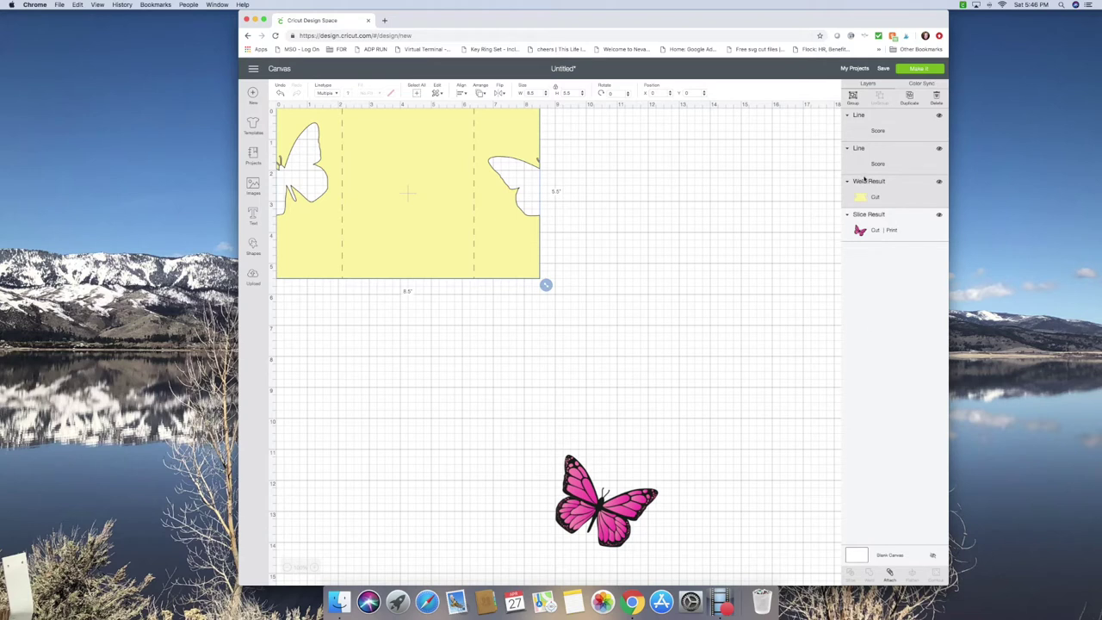
pyautogui.click(890, 574)
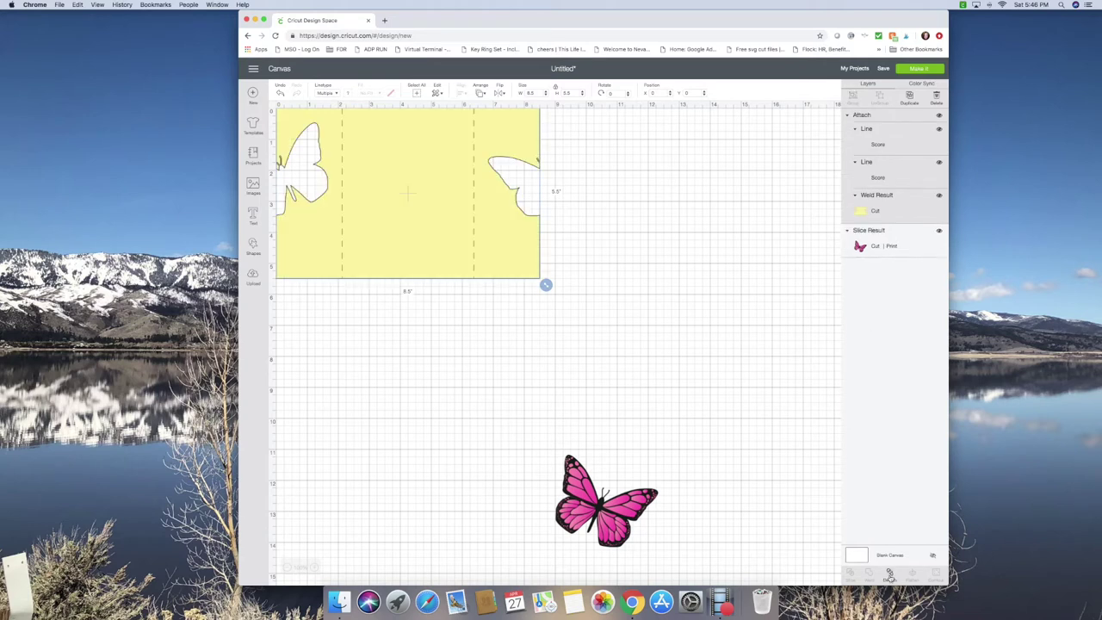
pyautogui.moveTo(411, 171); pyautogui.dragTo(556, 218)
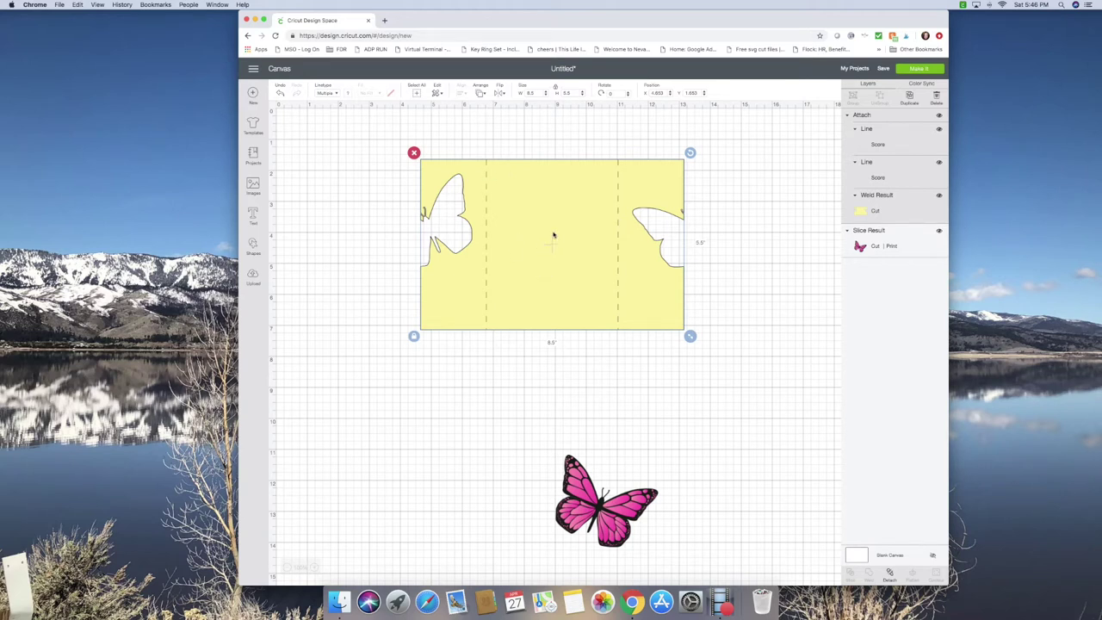
pyautogui.moveTo(553, 234); pyautogui.dragTo(425, 195)
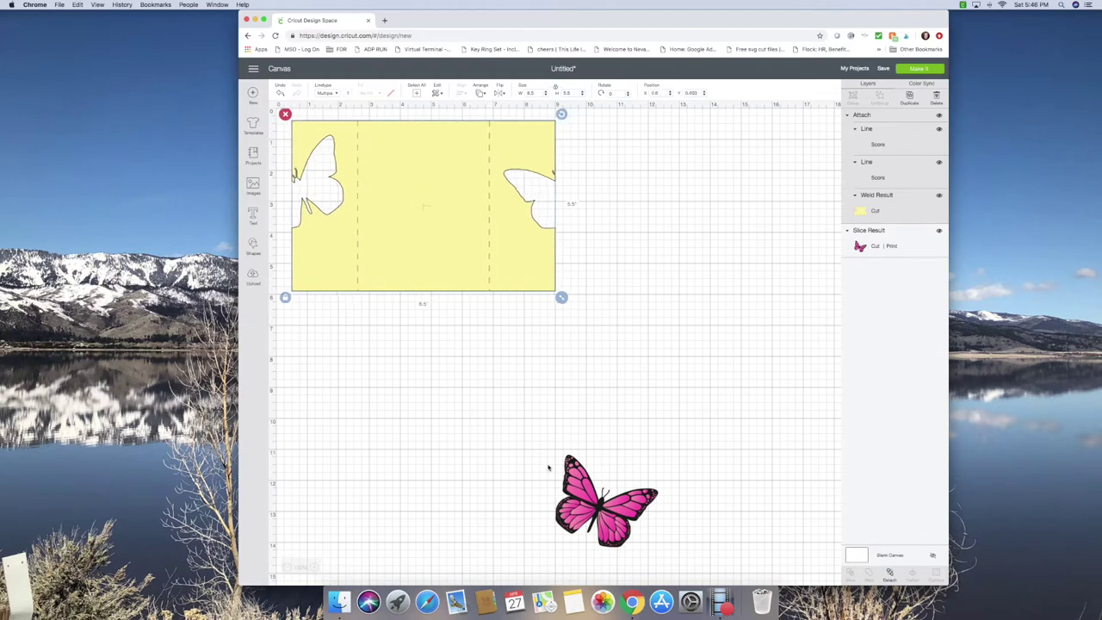
# Step: Place the butterfly just right of the card, preview the mats, and return to the canvas
pyautogui.moveTo(581, 487); pyautogui.dragTo(633, 215)
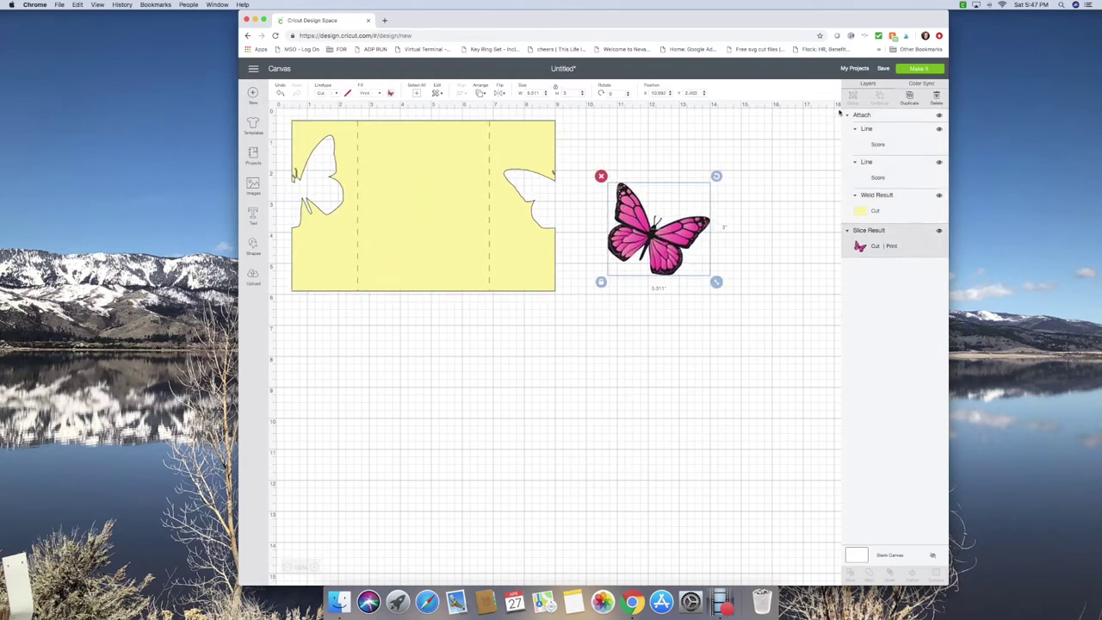
pyautogui.click(920, 70)
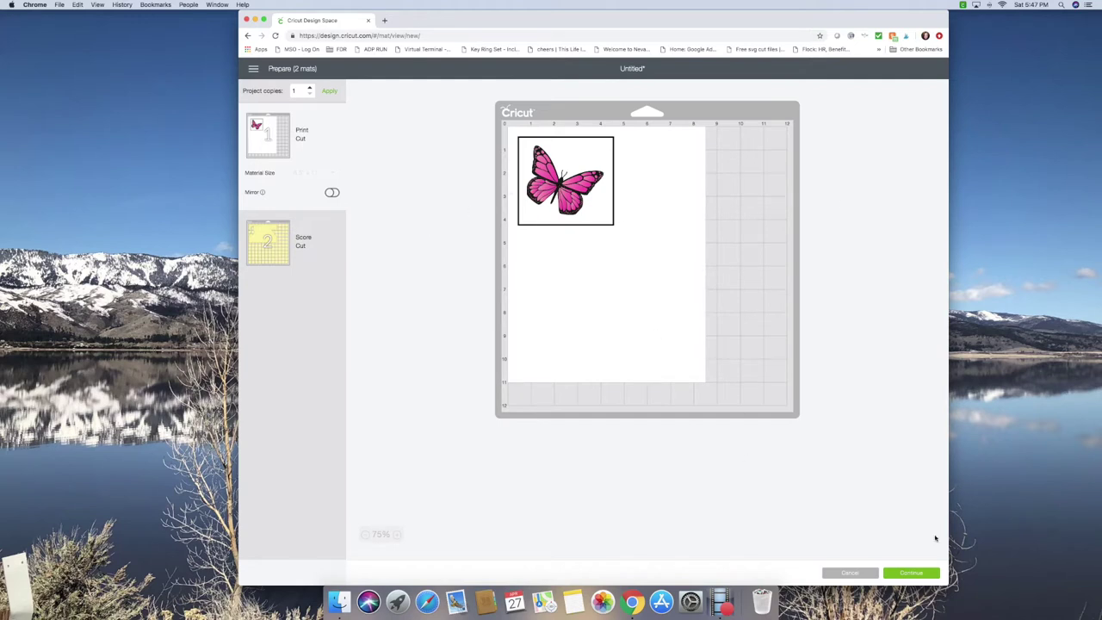
pyautogui.click(850, 573)
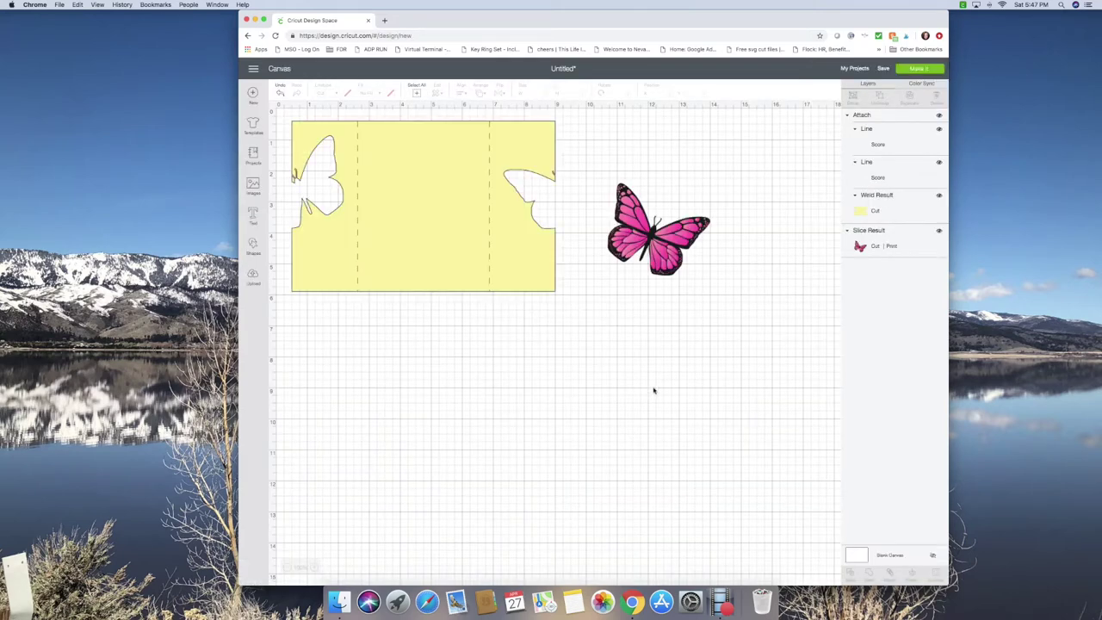
# Step: Nudge the card slightly and add a white square onto its middle panel
pyautogui.moveTo(448, 227)
pyautogui.mouseDown()
pyautogui.moveTo(468, 238)
pyautogui.moveTo(480, 220)
pyautogui.moveTo(460, 223)
pyautogui.mouseUp()
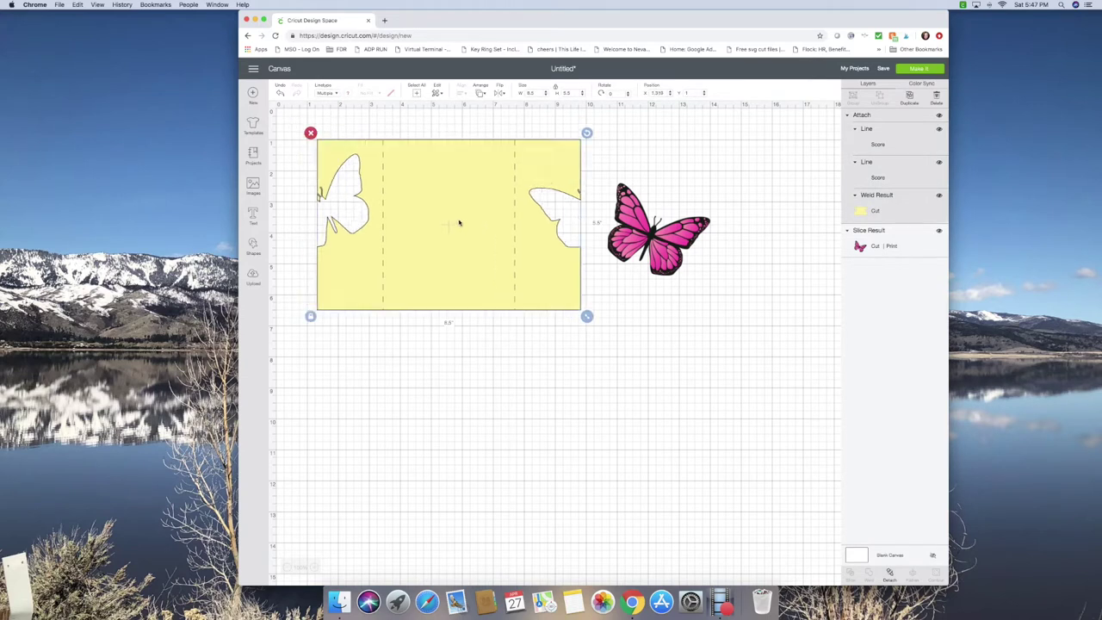
pyautogui.click(255, 248)
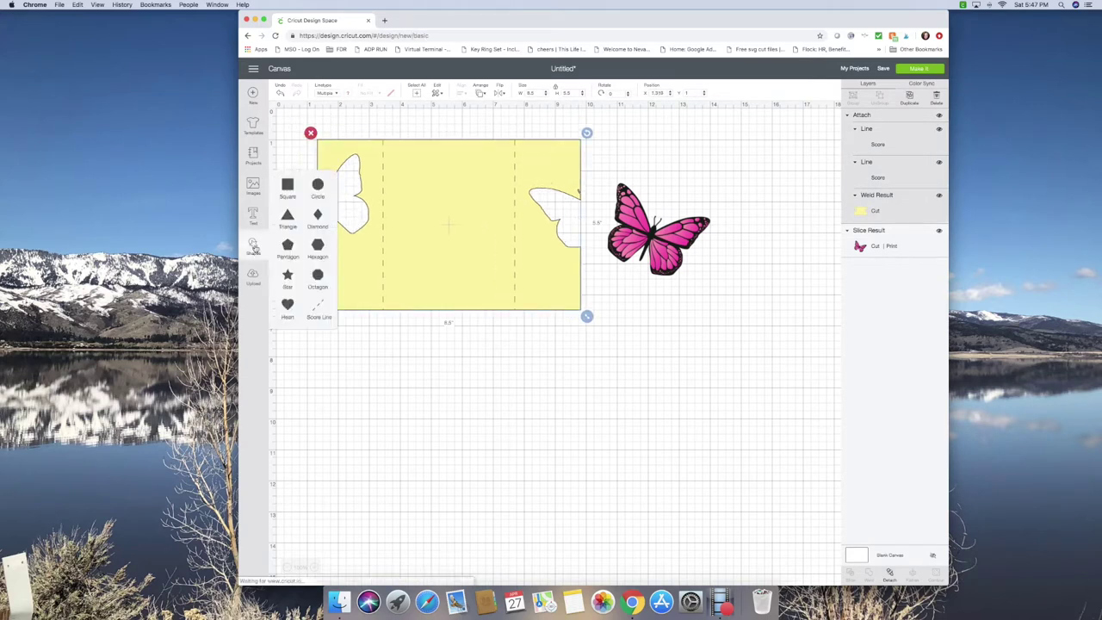
pyautogui.click(288, 187)
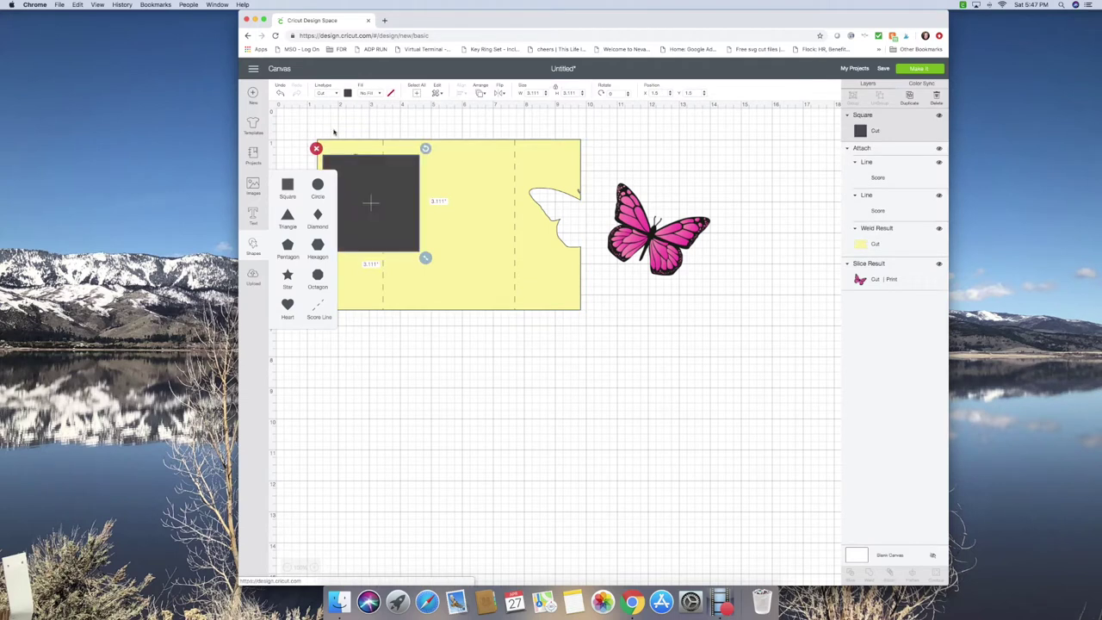
pyautogui.click(347, 93)
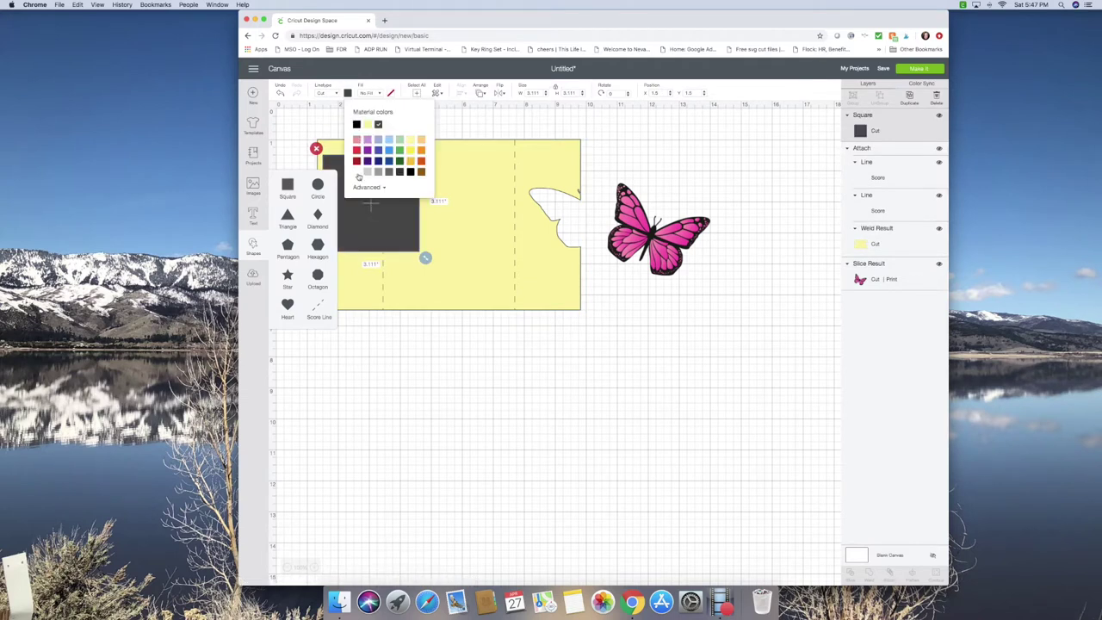
pyautogui.click(357, 172)
pyautogui.click(345, 205)
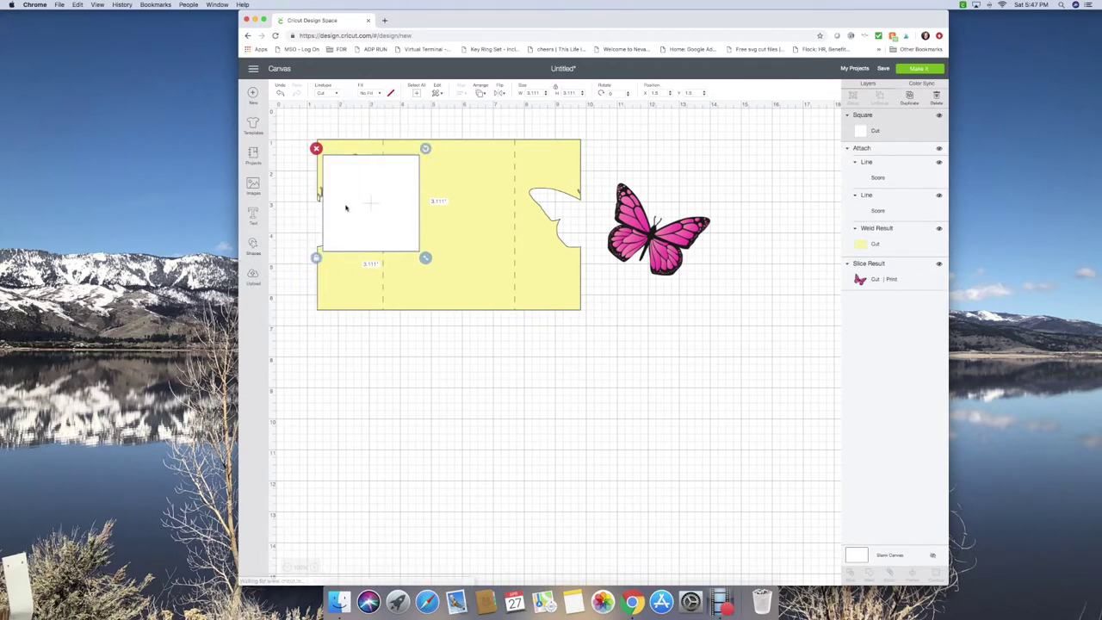
pyautogui.moveTo(368, 202); pyautogui.dragTo(422, 192)
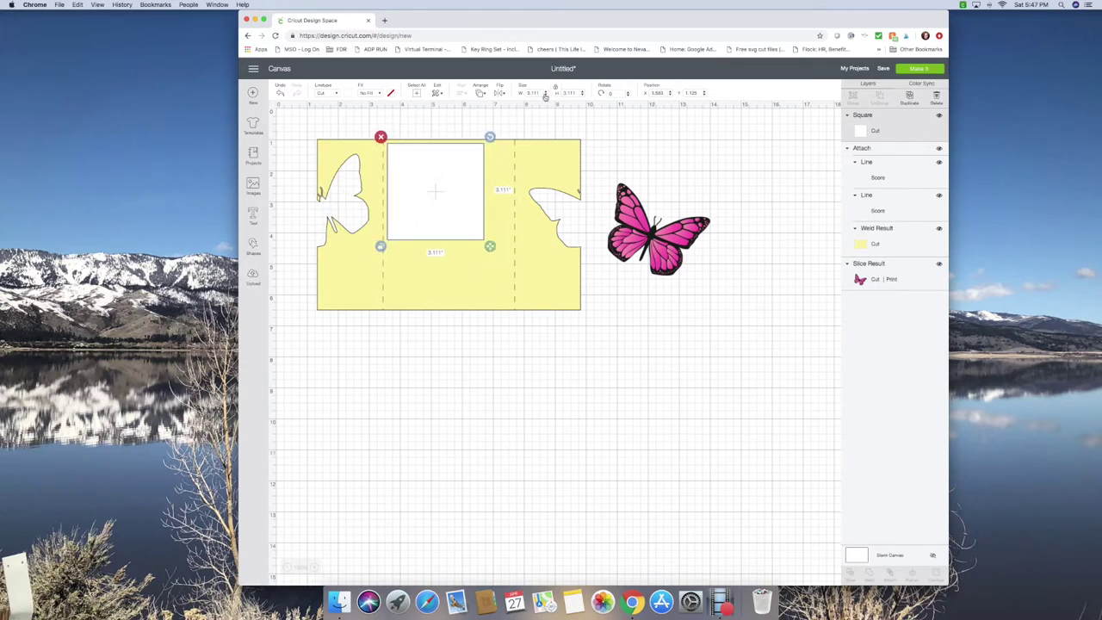
# Step: Size the white insert to 4 × 5.25 inches, centre it between the score lines, and preview mats
pyautogui.click(528, 92)
pyautogui.moveTo(529, 92); pyautogui.dragTo(520, 95)
pyautogui.write('4')
pyautogui.press('Tab')
pyautogui.write('5.25')
pyautogui.press('Return')
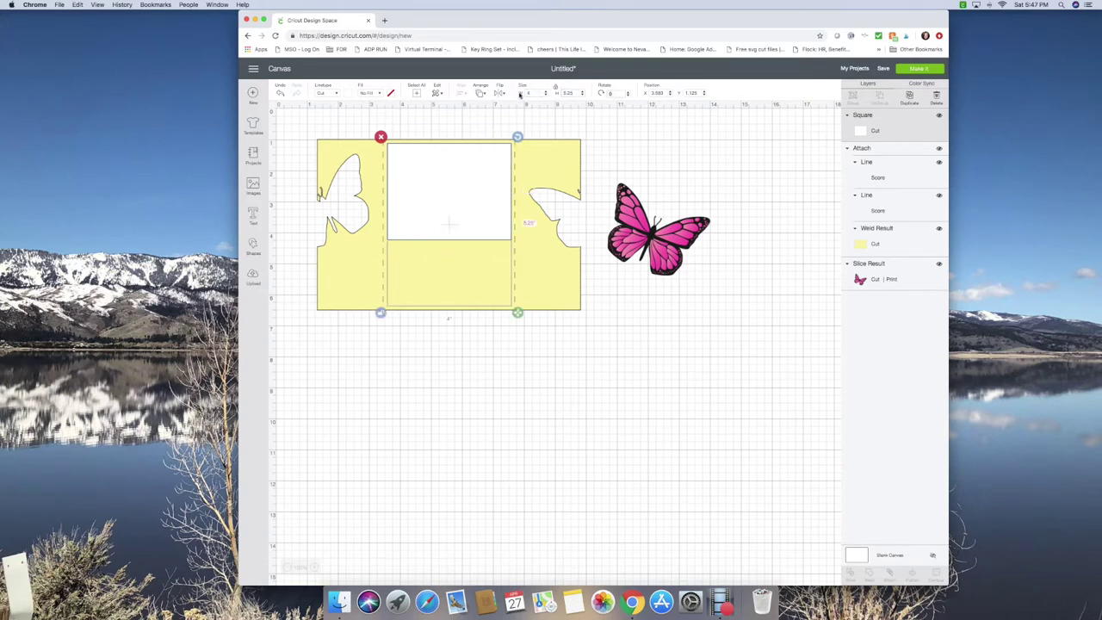
pyautogui.moveTo(457, 215); pyautogui.dragTo(456, 215)
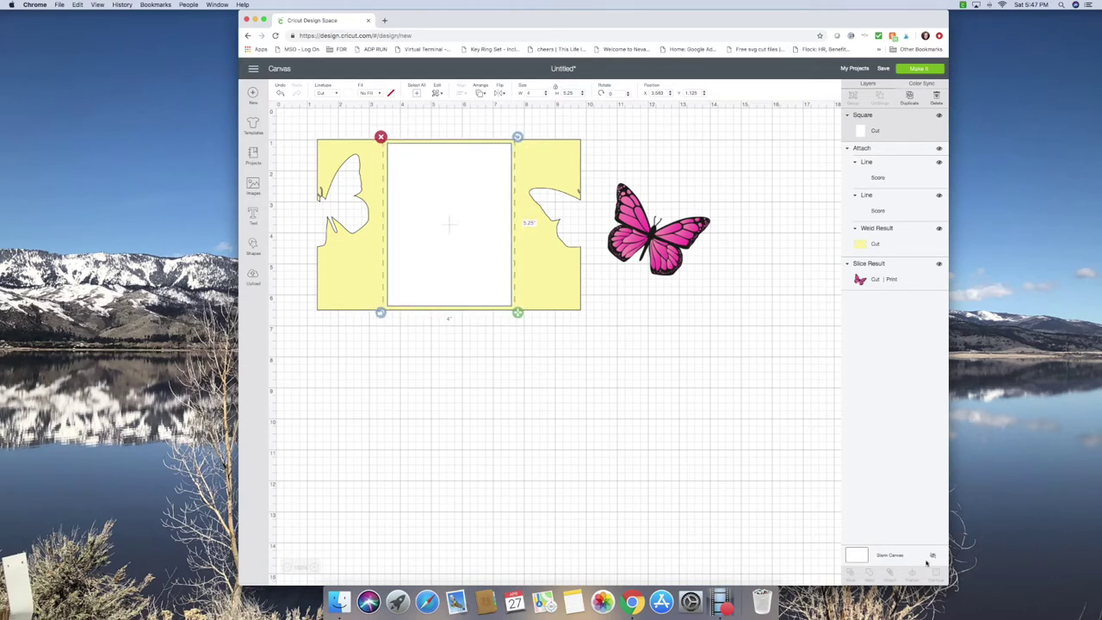
pyautogui.click(914, 69)
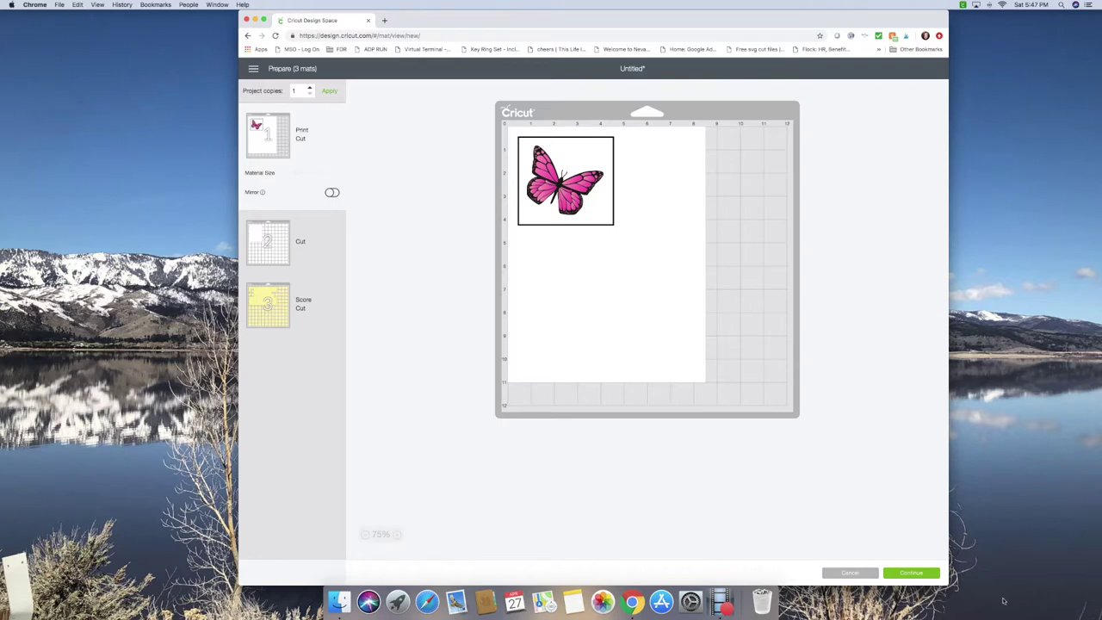
# Step: Print the butterfly mat and choose the Bluetooth Cricut machine for cutting
pyautogui.click(910, 573)
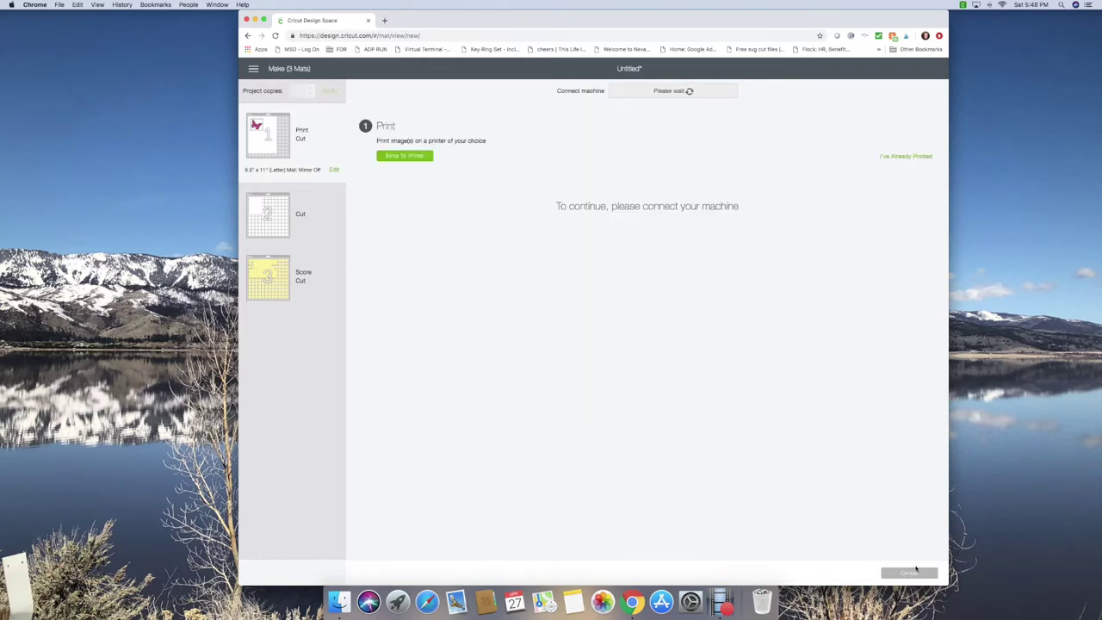
pyautogui.click(418, 154)
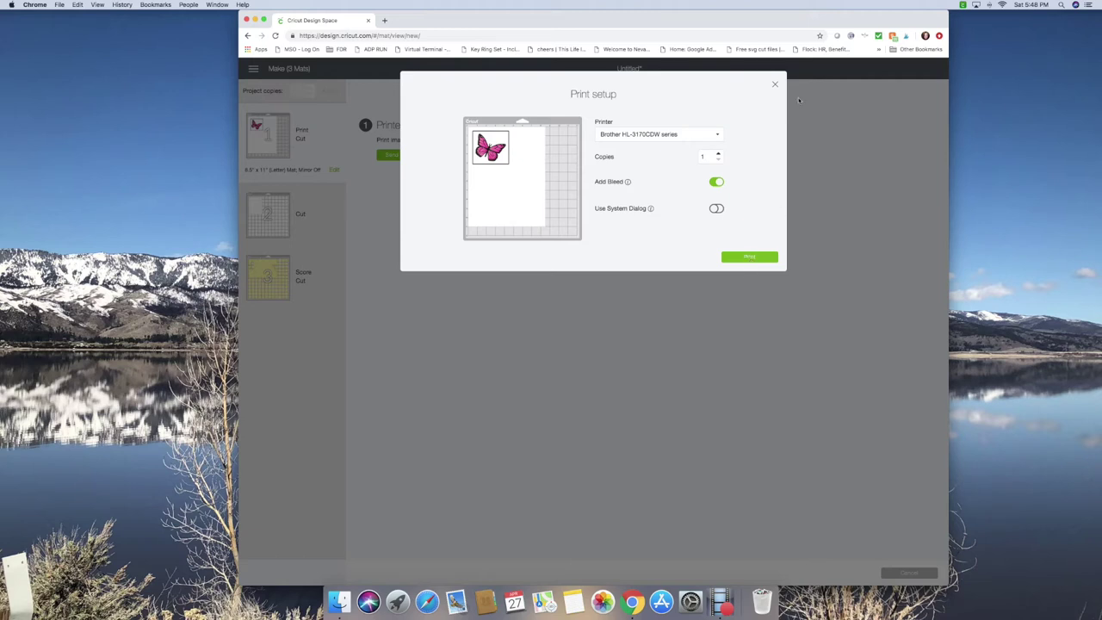
pyautogui.click(774, 85)
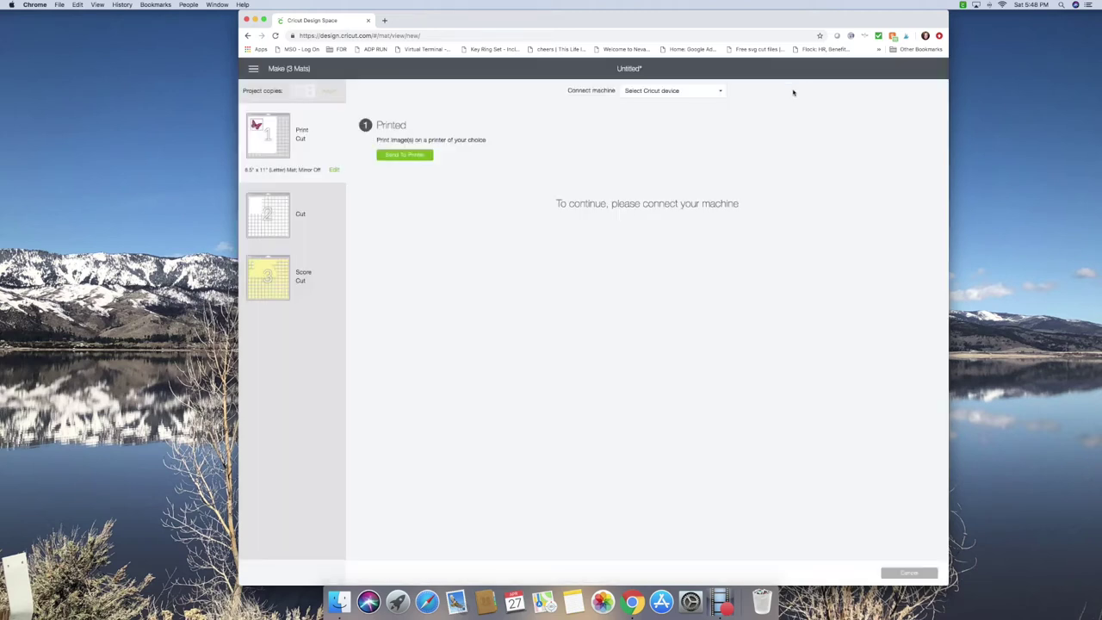
pyautogui.click(718, 90)
pyautogui.click(671, 107)
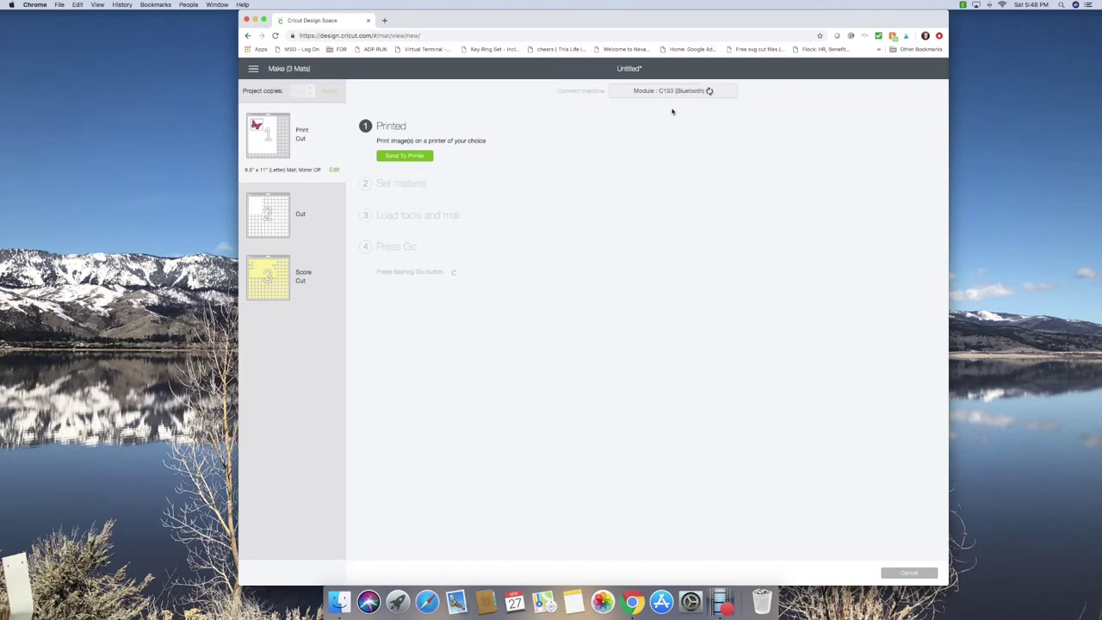